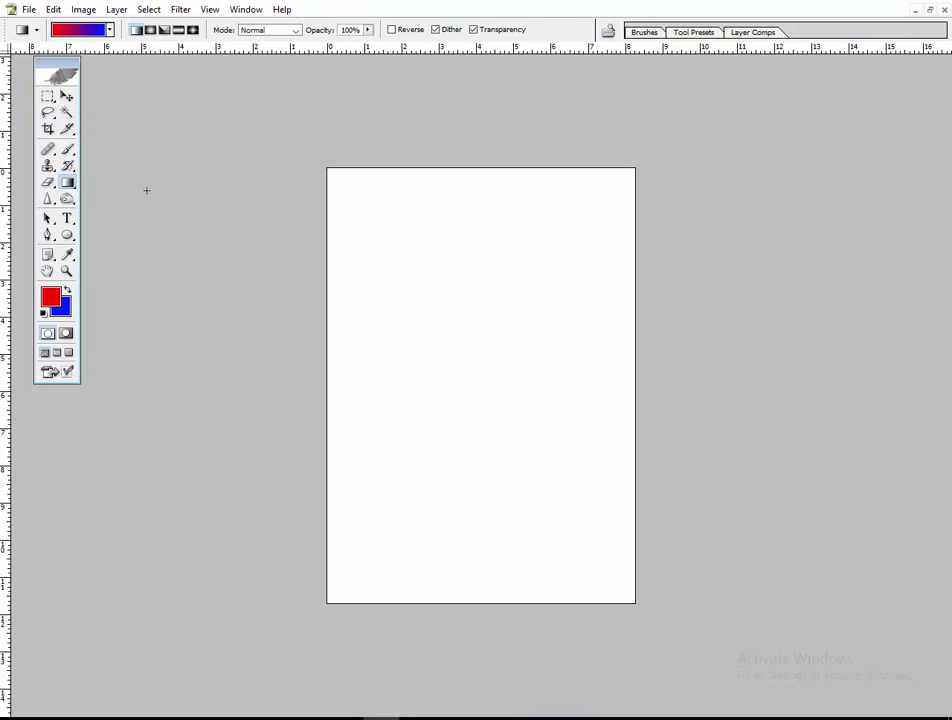
Switch from the Hand tool to the Gradient tool for drawing on the blank page
{"action": "left_click", "coordinate": [47, 272]}
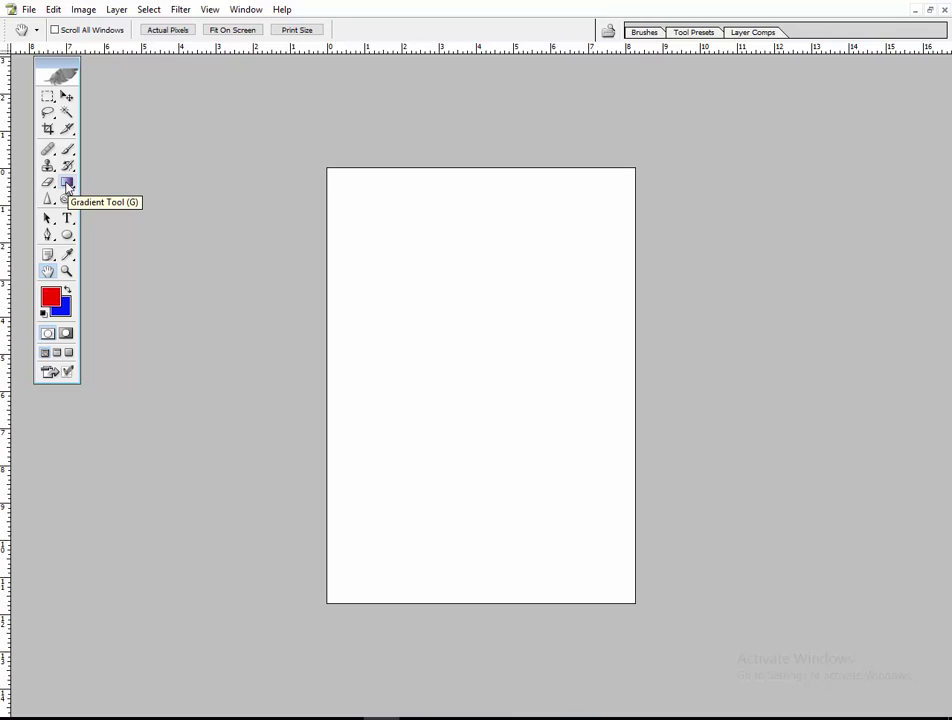
{"action": "left_click", "coordinate": [66, 184]}
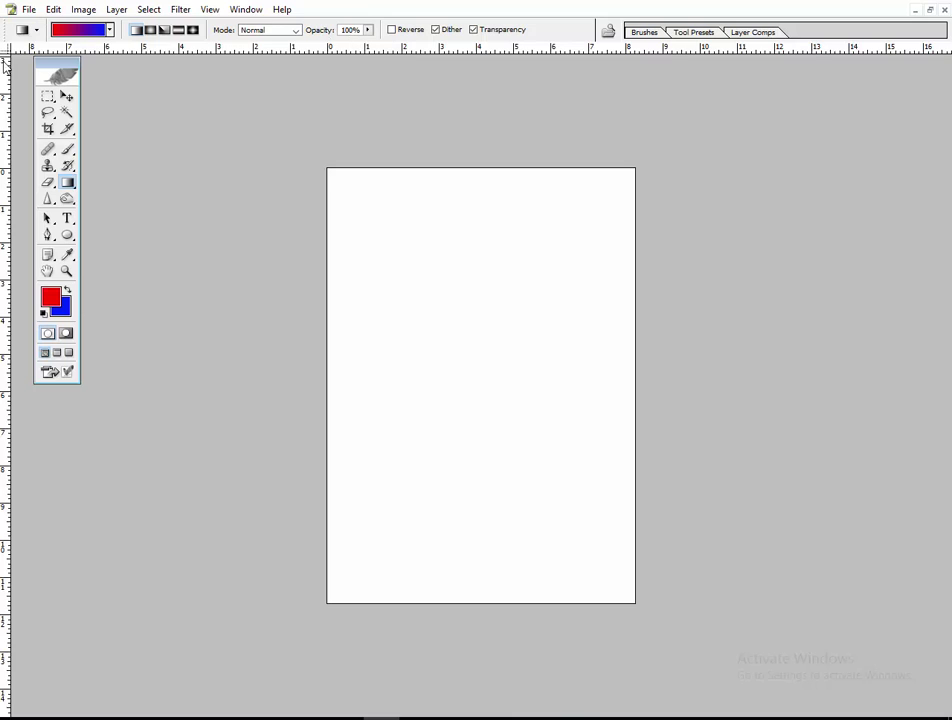
Check the empty gradient presets, then choose Red, Green in the Gradient Editor after trying others
{"action": "left_click", "coordinate": [37, 33]}
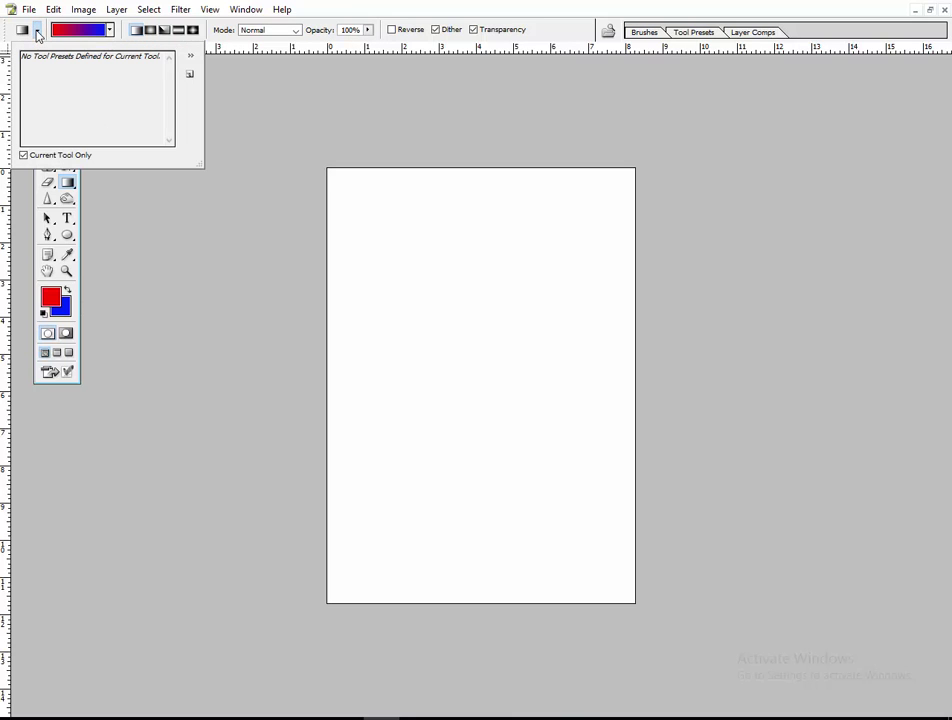
{"action": "left_click", "coordinate": [37, 33]}
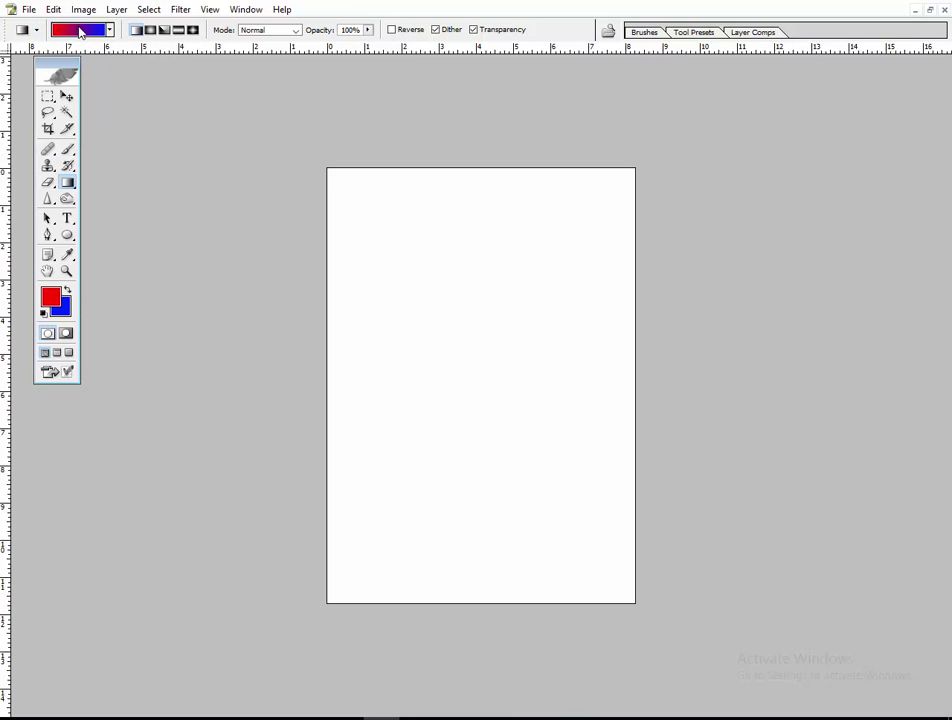
{"action": "left_click", "coordinate": [75, 29]}
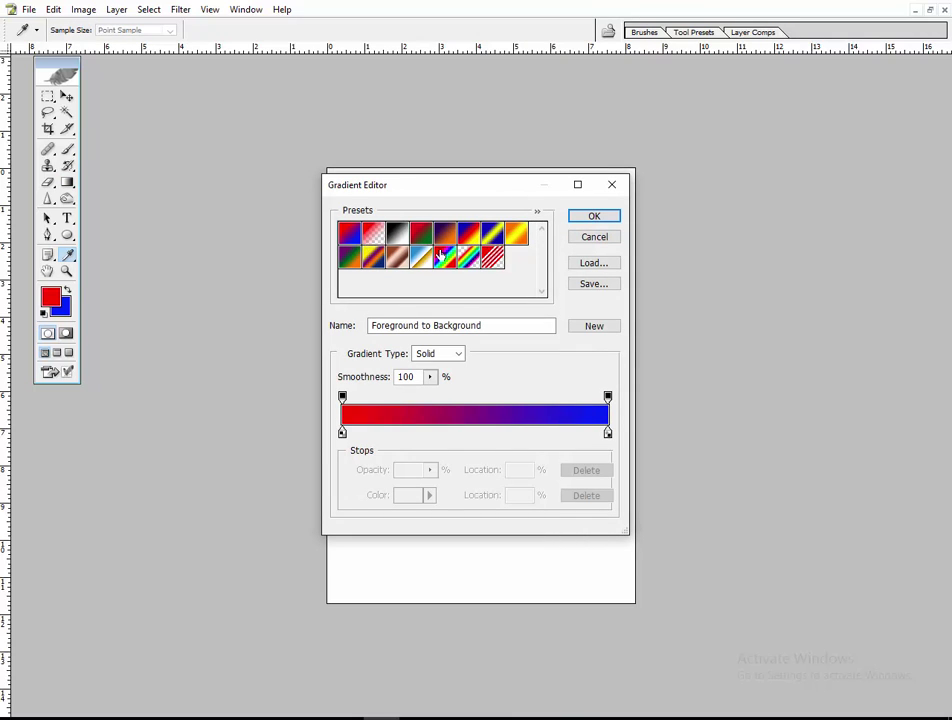
{"action": "left_click", "coordinate": [376, 262]}
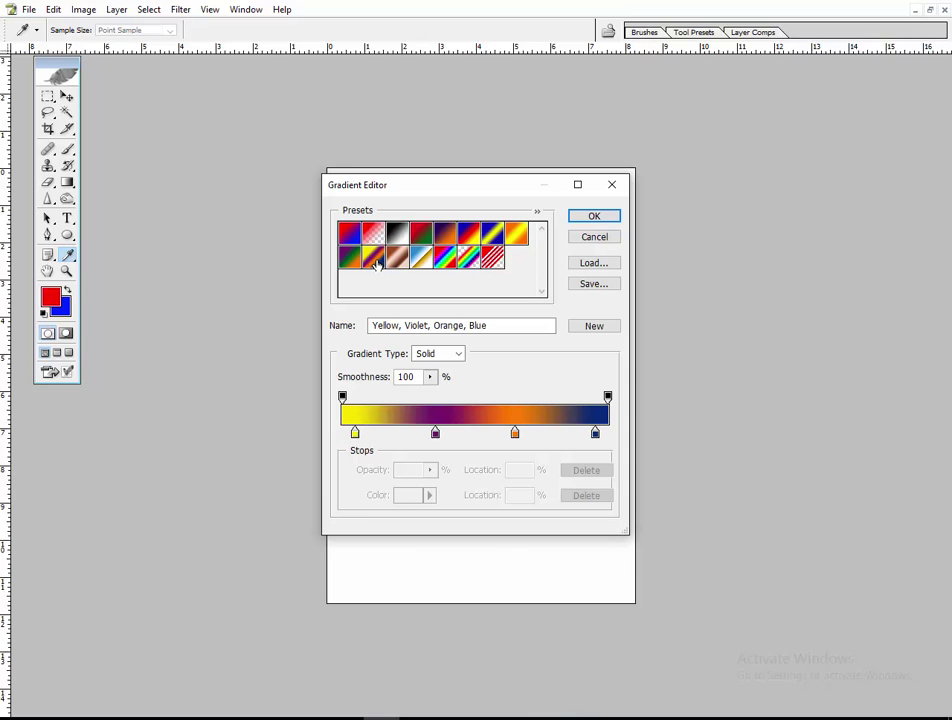
{"action": "left_click", "coordinate": [445, 238]}
{"action": "left_click", "coordinate": [446, 240]}
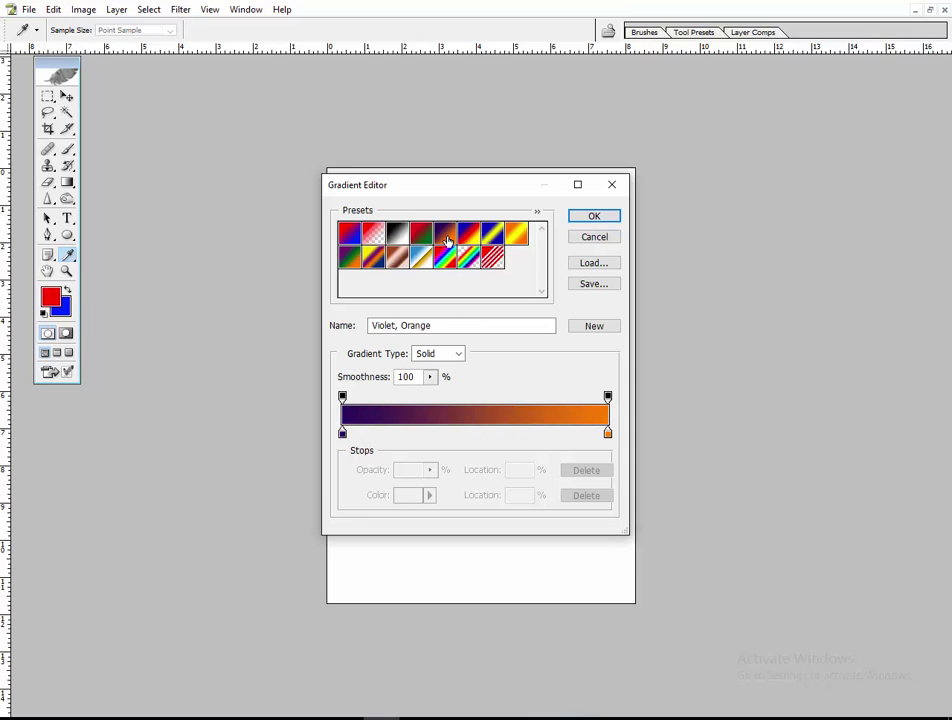
{"action": "left_click", "coordinate": [421, 234]}
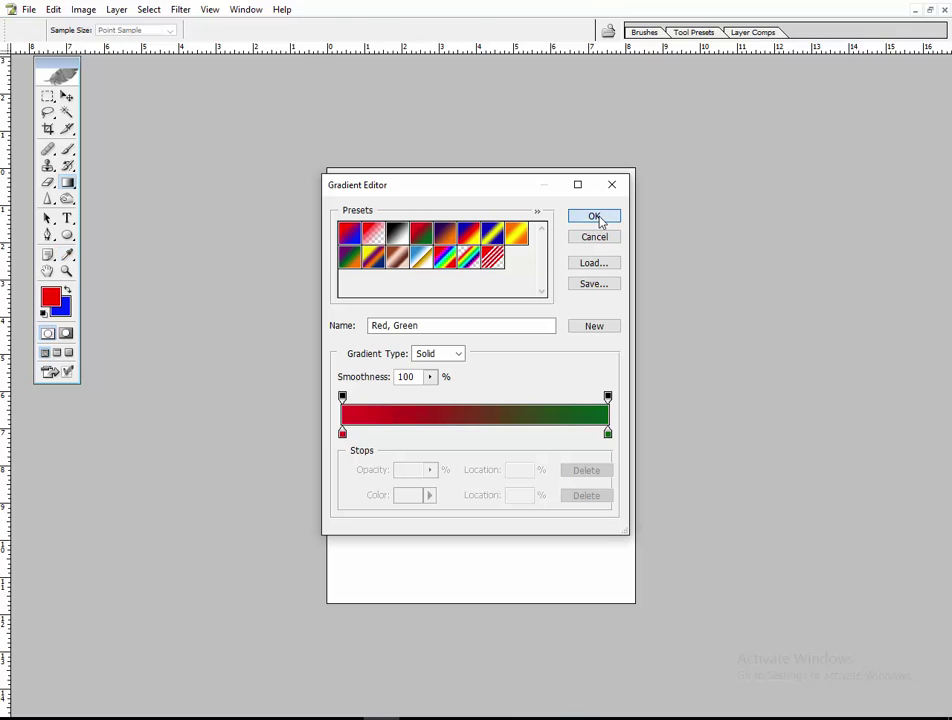
{"action": "left_click", "coordinate": [596, 217]}
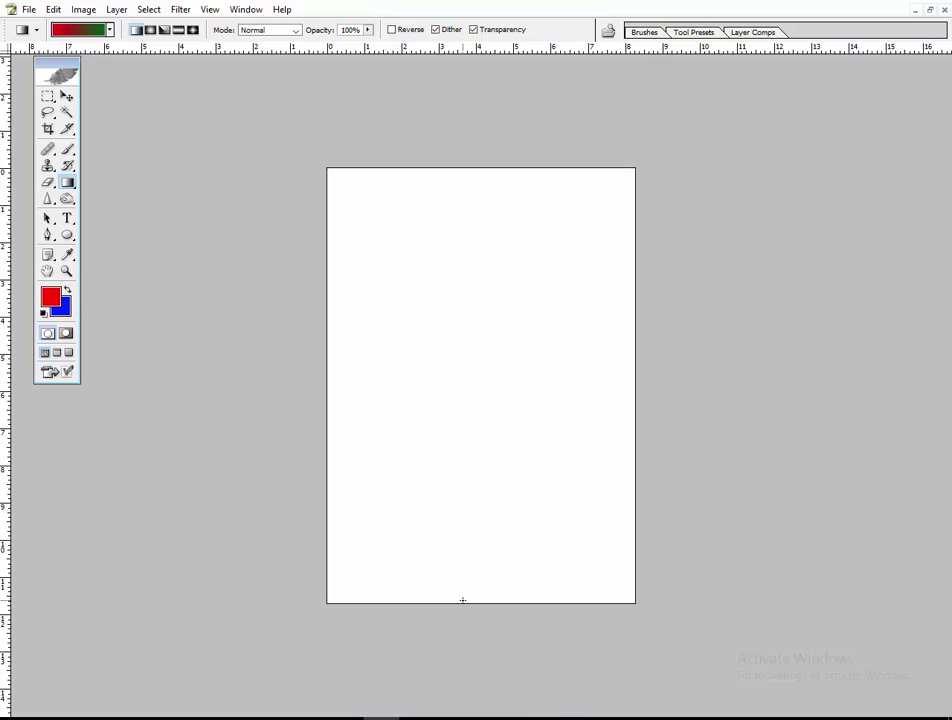
Drag a vertical linear gradient, red at the page bottom and green at the top
{"action": "left_click_drag", "start_coordinate": [462, 600], "coordinate": [483, 305]}
{"action": "left_click_drag", "start_coordinate": [483, 305], "coordinate": [472, 251]}
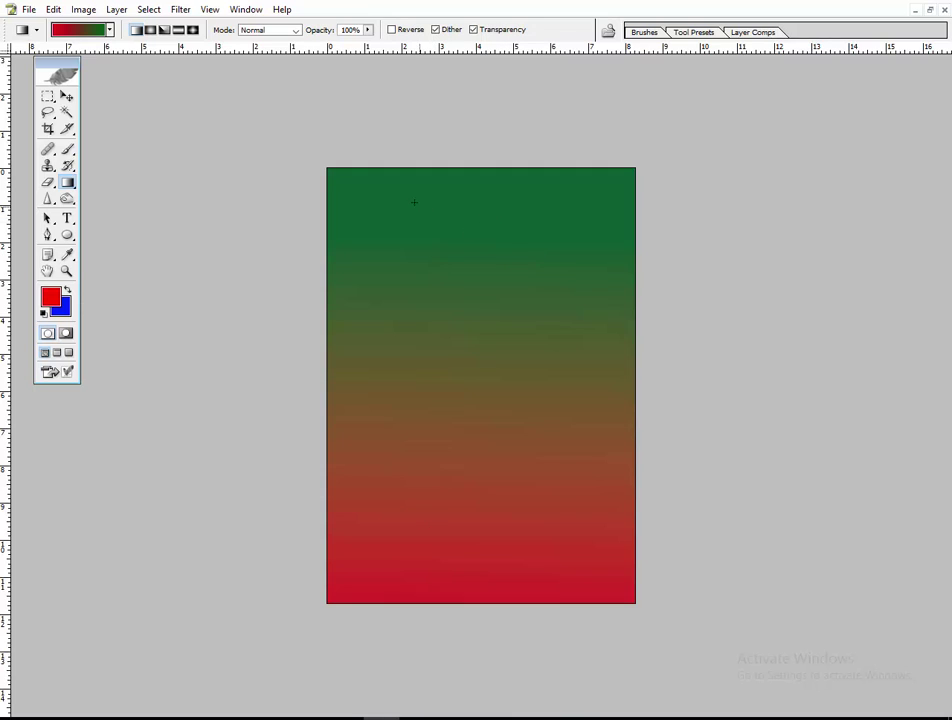
Lay a red Foreground to Transparent gradient over the page from the bottom upward
{"action": "left_click", "coordinate": [84, 31]}
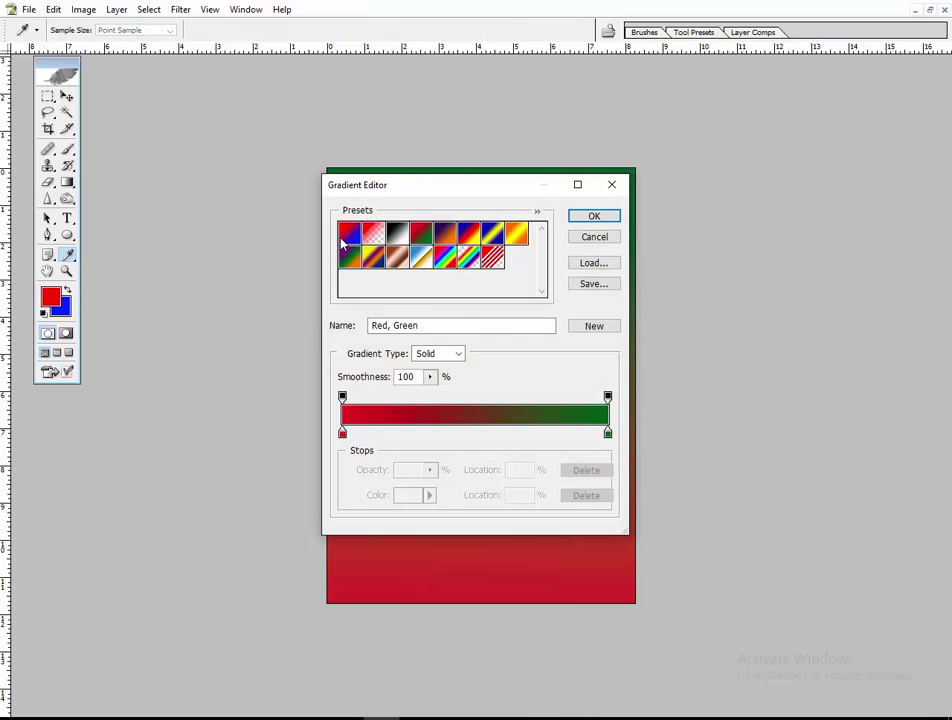
{"action": "left_click", "coordinate": [376, 239]}
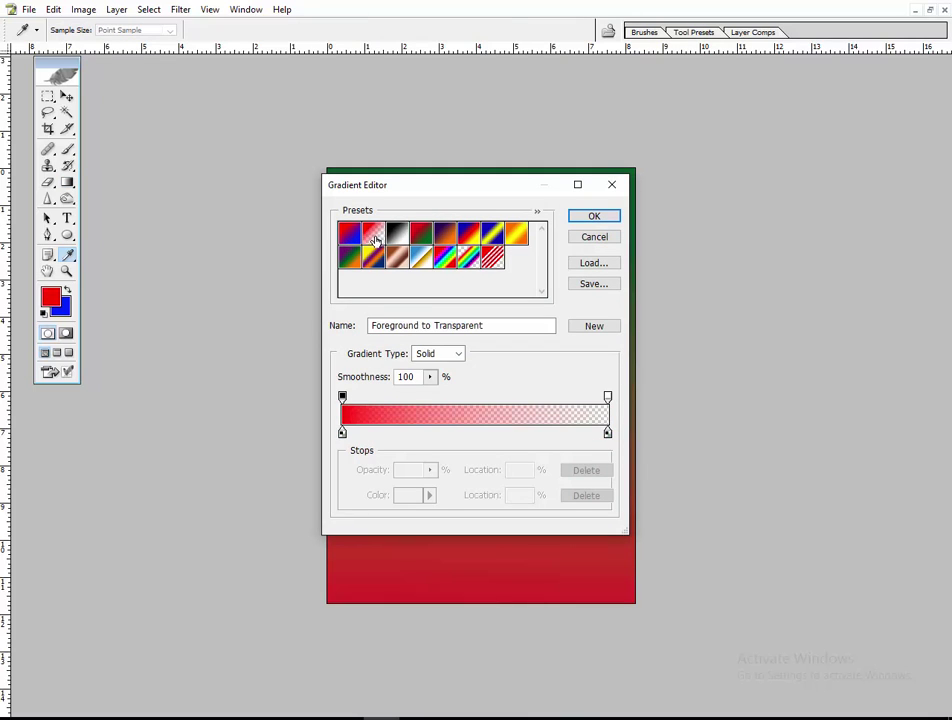
{"action": "left_click", "coordinate": [591, 218]}
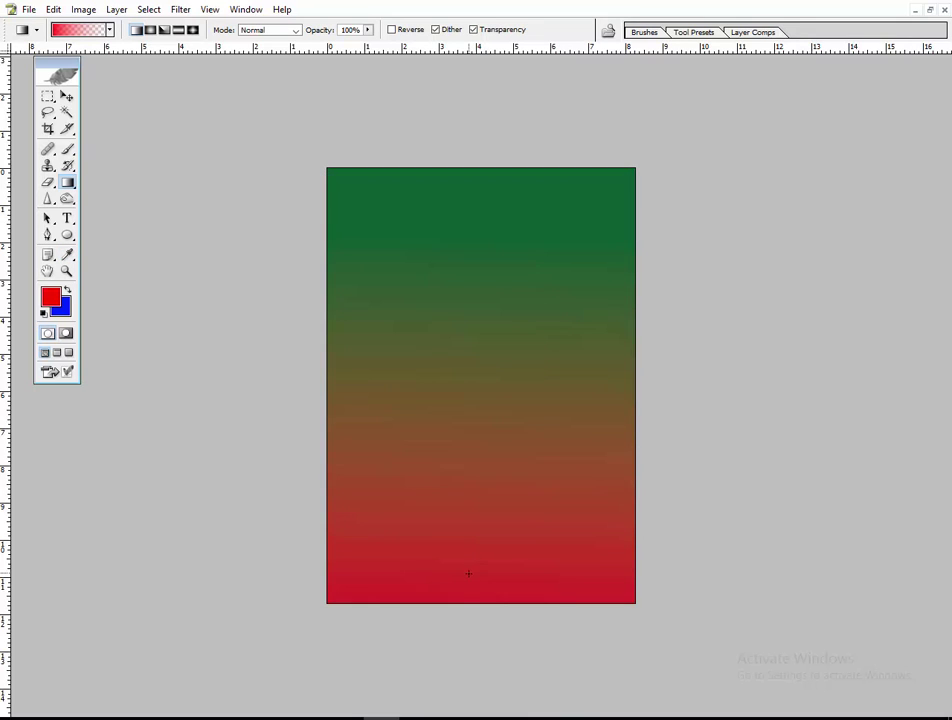
{"action": "mouse_move", "coordinate": [468, 572]}
{"action": "left_mouse_down"}
{"action": "mouse_move", "coordinate": [491, 228]}
{"action": "mouse_move", "coordinate": [443, 524]}
{"action": "left_mouse_up"}
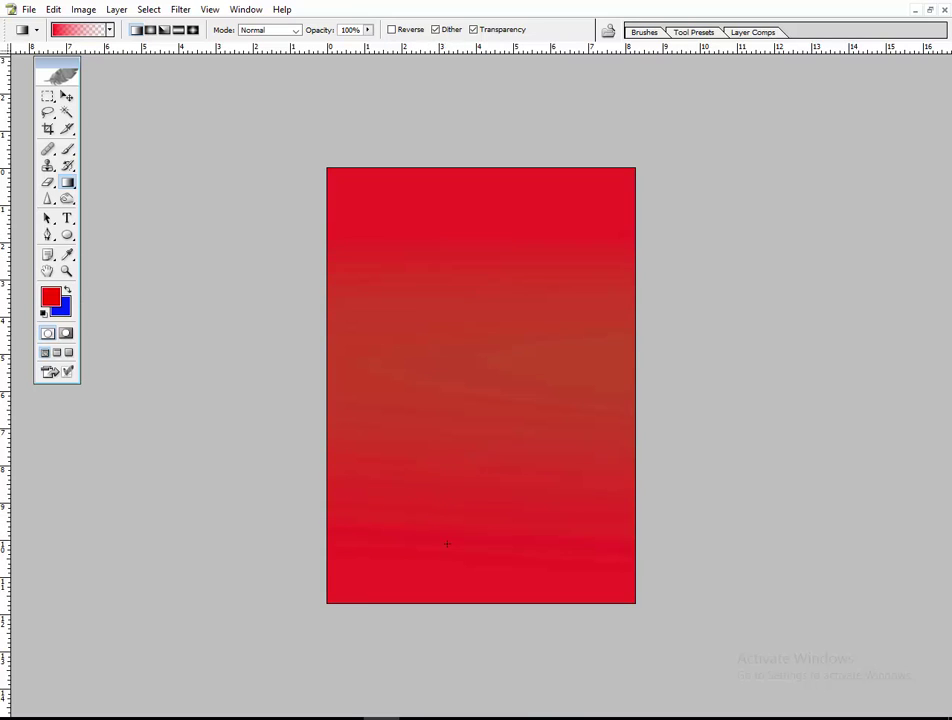
{"action": "left_click_drag", "start_coordinate": [446, 558], "coordinate": [456, 241]}
Fill the page with a black-to-white gradient bottom to top, then reselect Red, Green
{"action": "left_click", "coordinate": [110, 30]}
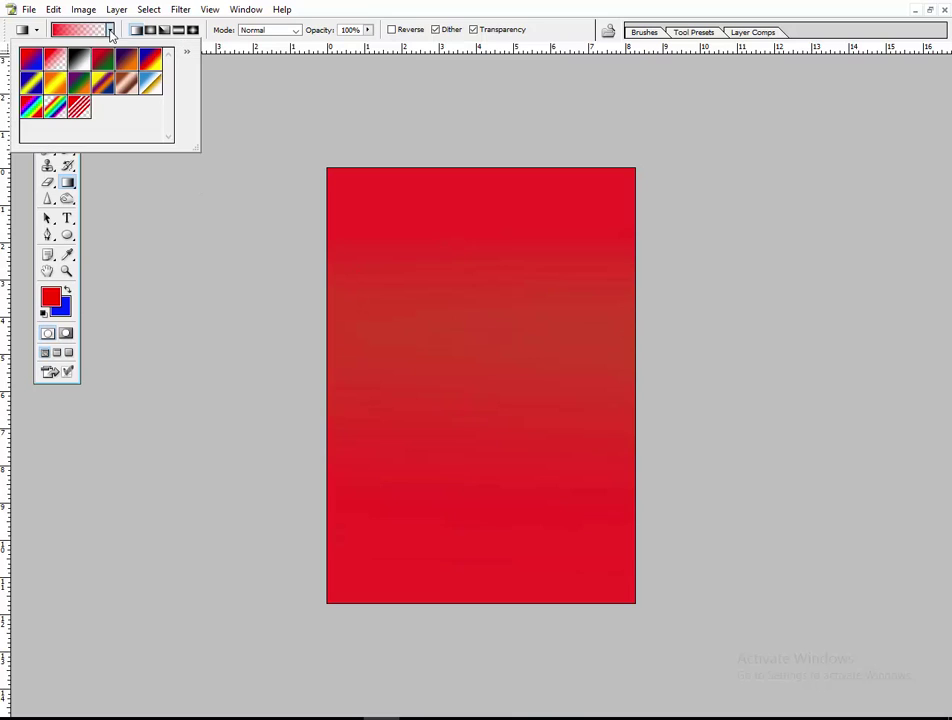
{"action": "left_click", "coordinate": [78, 63]}
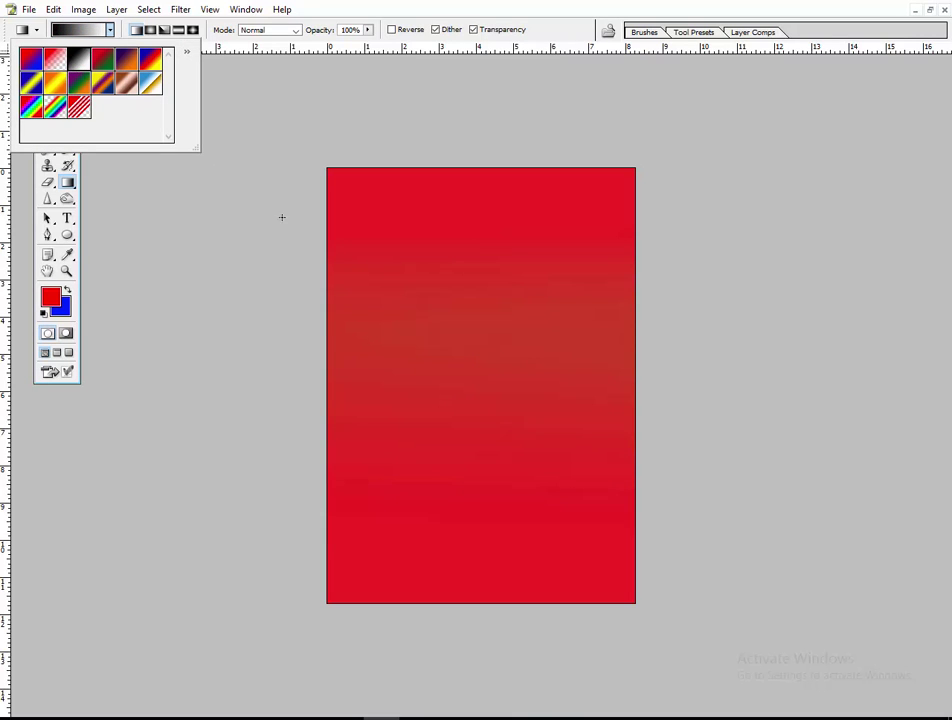
{"action": "left_click_drag", "start_coordinate": [437, 597], "coordinate": [467, 251]}
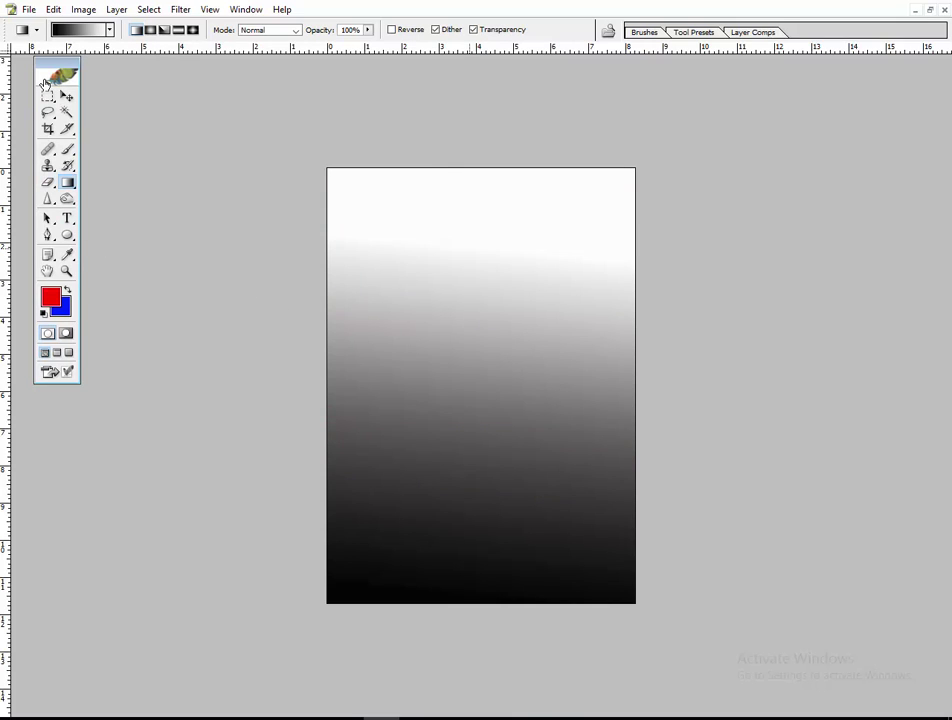
{"action": "left_click", "coordinate": [109, 29]}
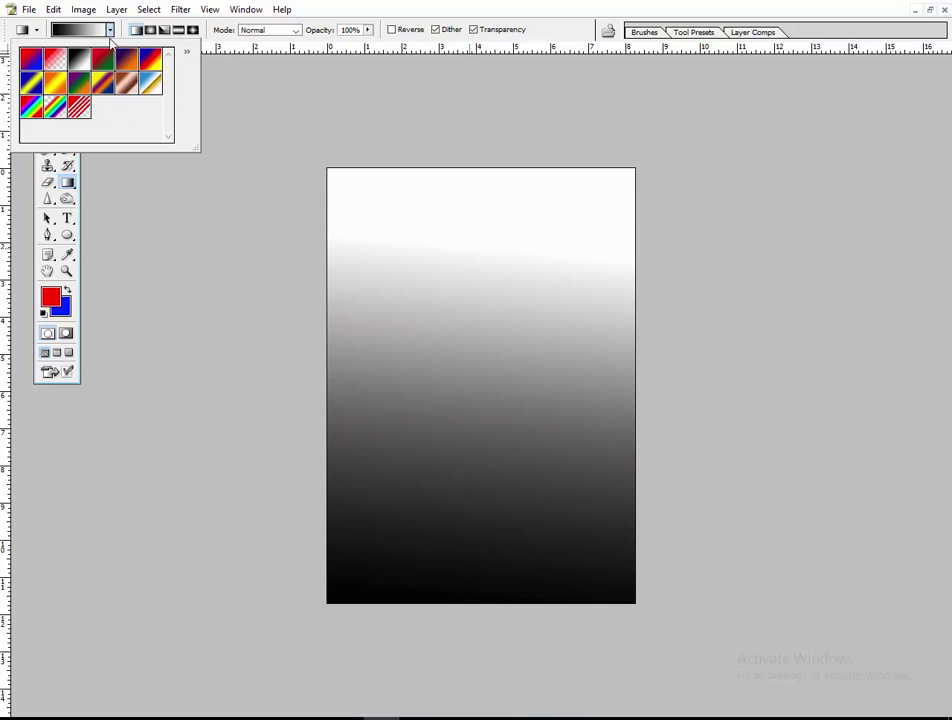
{"action": "left_click", "coordinate": [105, 62]}
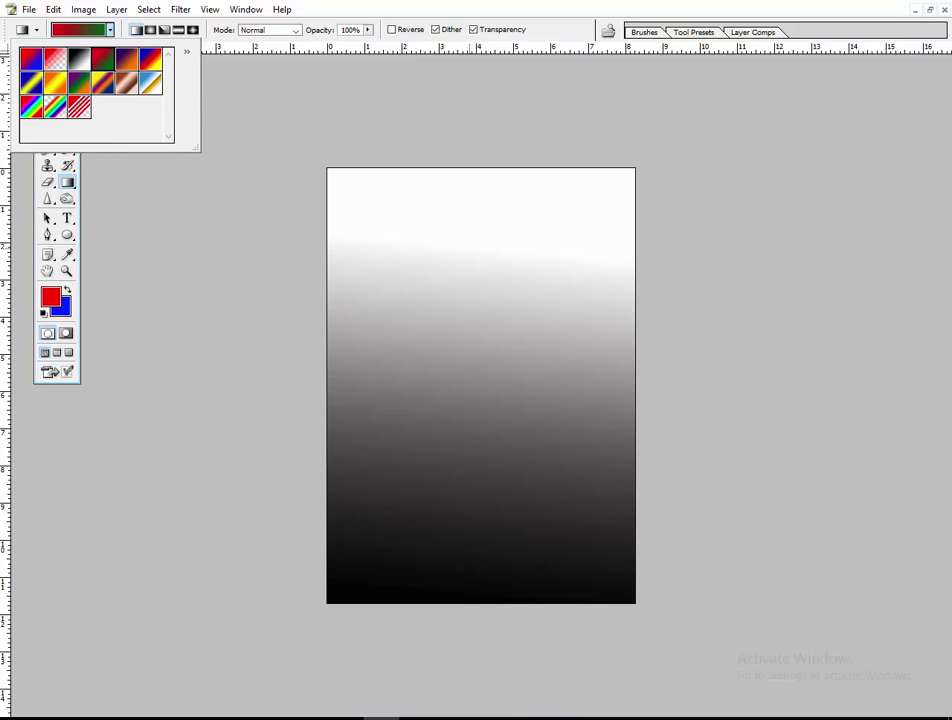
Redraw the Red, Green gradient at many angles, ending from top-left to the bottom-right corner
{"action": "left_click_drag", "start_coordinate": [450, 569], "coordinate": [506, 251]}
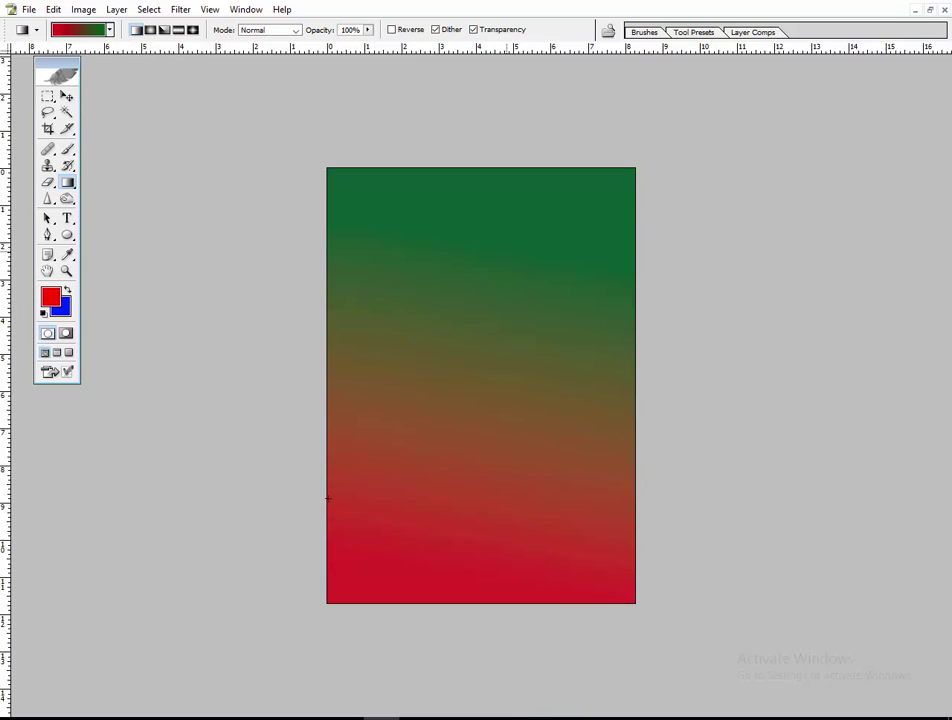
{"action": "left_click_drag", "start_coordinate": [404, 548], "coordinate": [329, 476]}
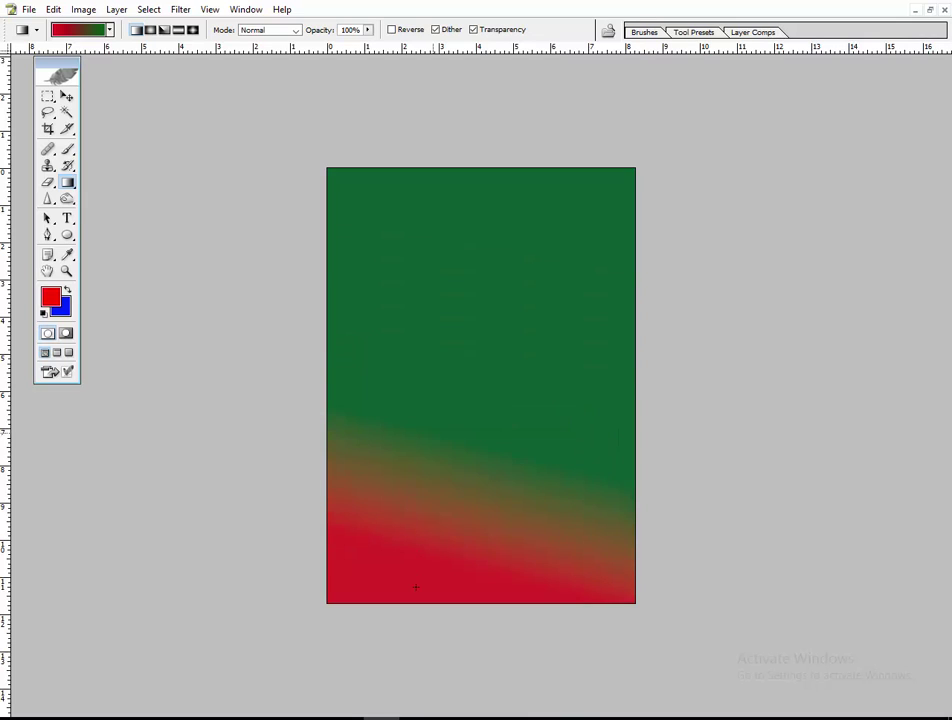
{"action": "left_click_drag", "start_coordinate": [415, 587], "coordinate": [465, 261]}
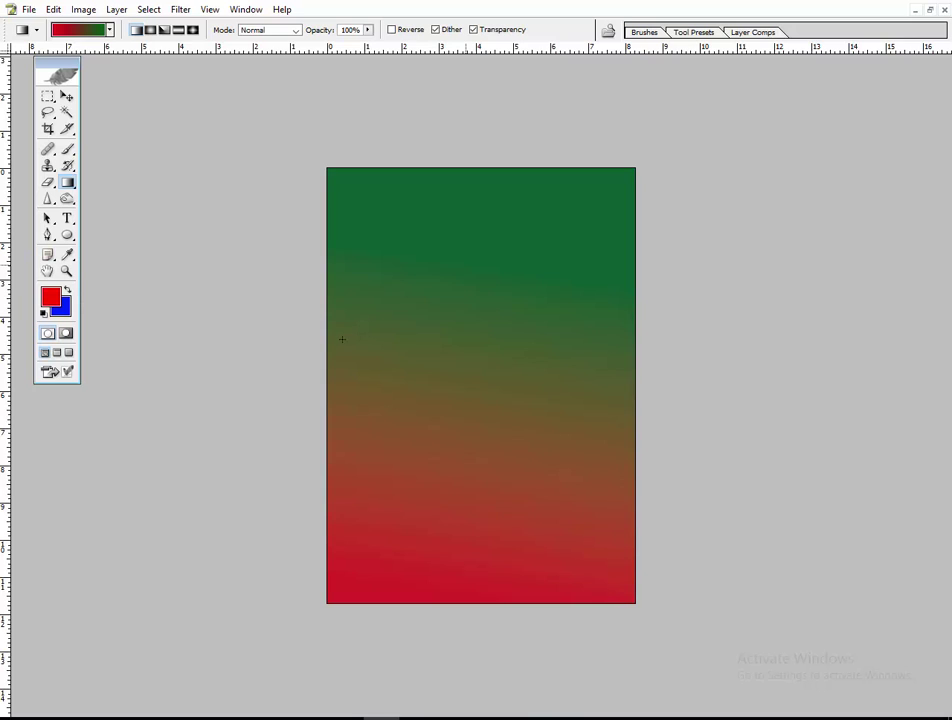
{"action": "mouse_move", "coordinate": [342, 340]}
{"action": "left_mouse_down"}
{"action": "mouse_move", "coordinate": [580, 542]}
{"action": "mouse_move", "coordinate": [431, 266]}
{"action": "left_mouse_up"}
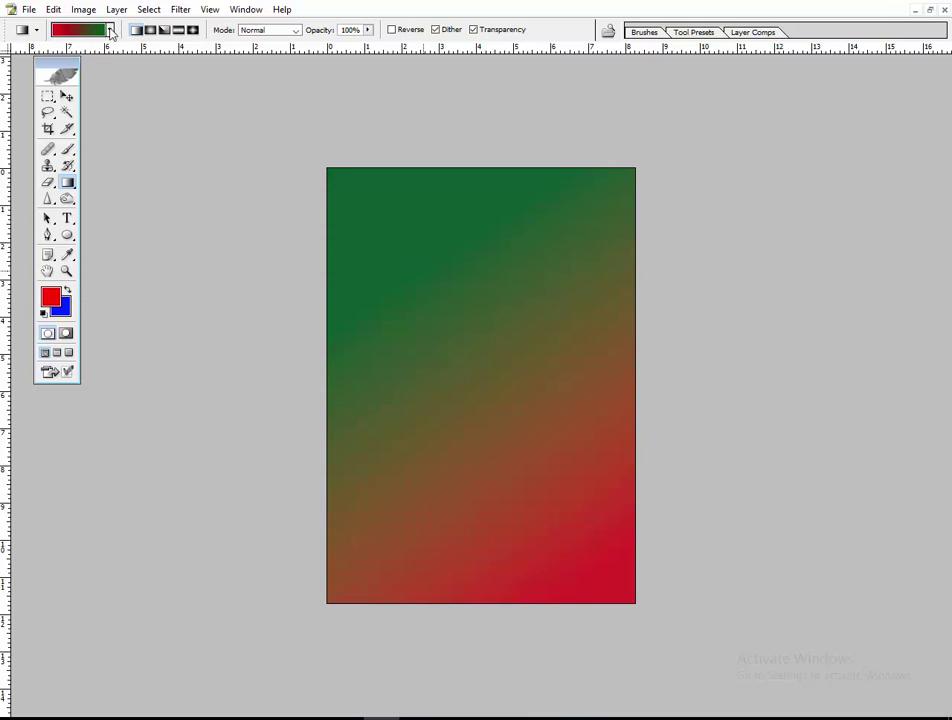
{"action": "left_click_drag", "start_coordinate": [410, 583], "coordinate": [440, 292]}
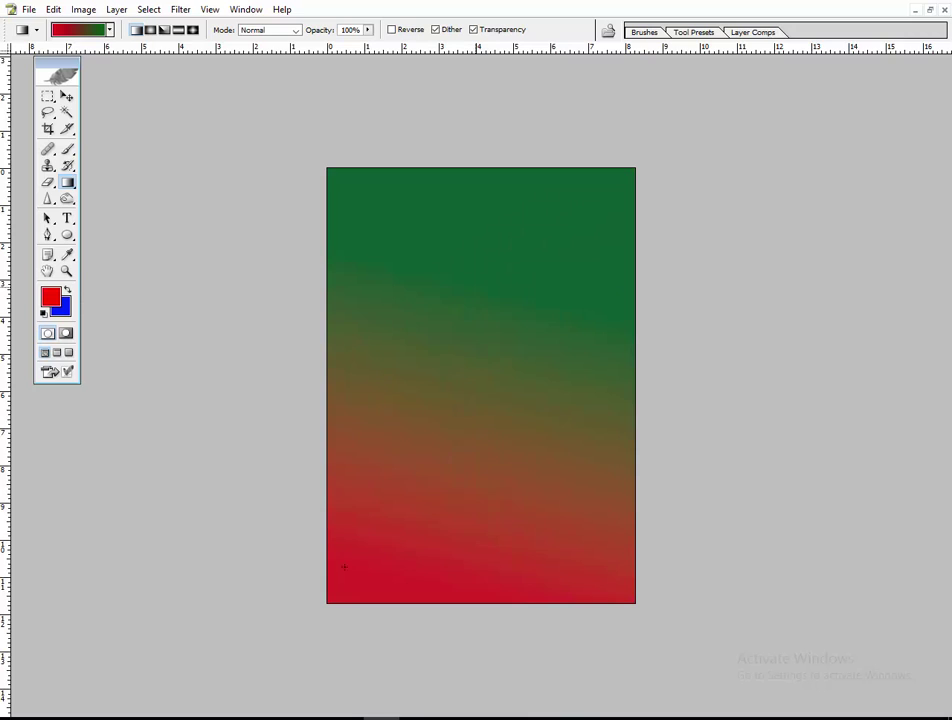
{"action": "left_click_drag", "start_coordinate": [350, 578], "coordinate": [493, 266]}
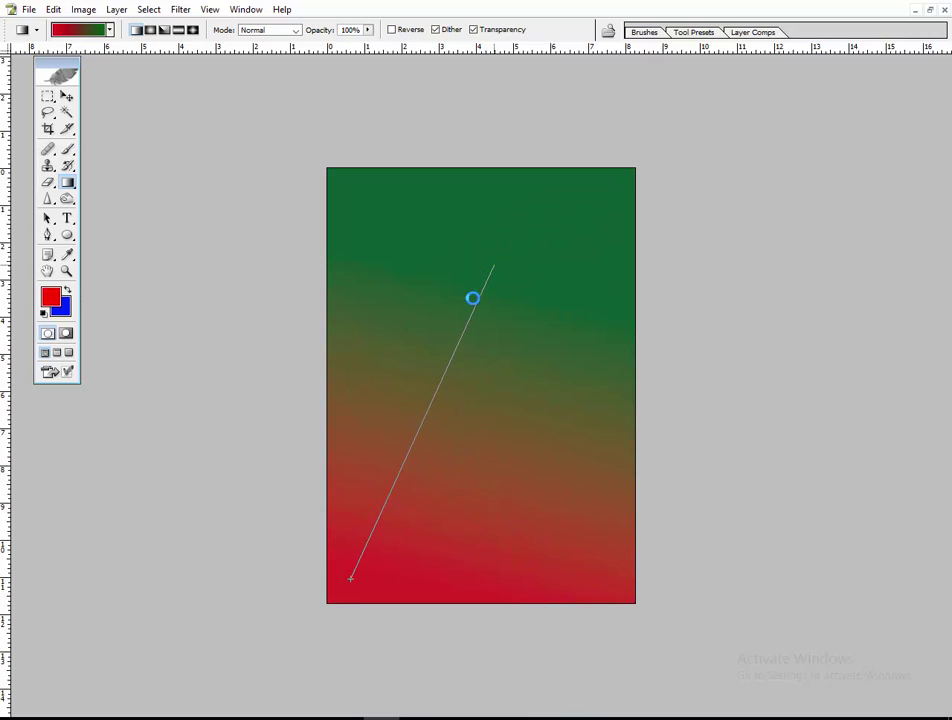
{"action": "left_click_drag", "start_coordinate": [393, 546], "coordinate": [540, 319]}
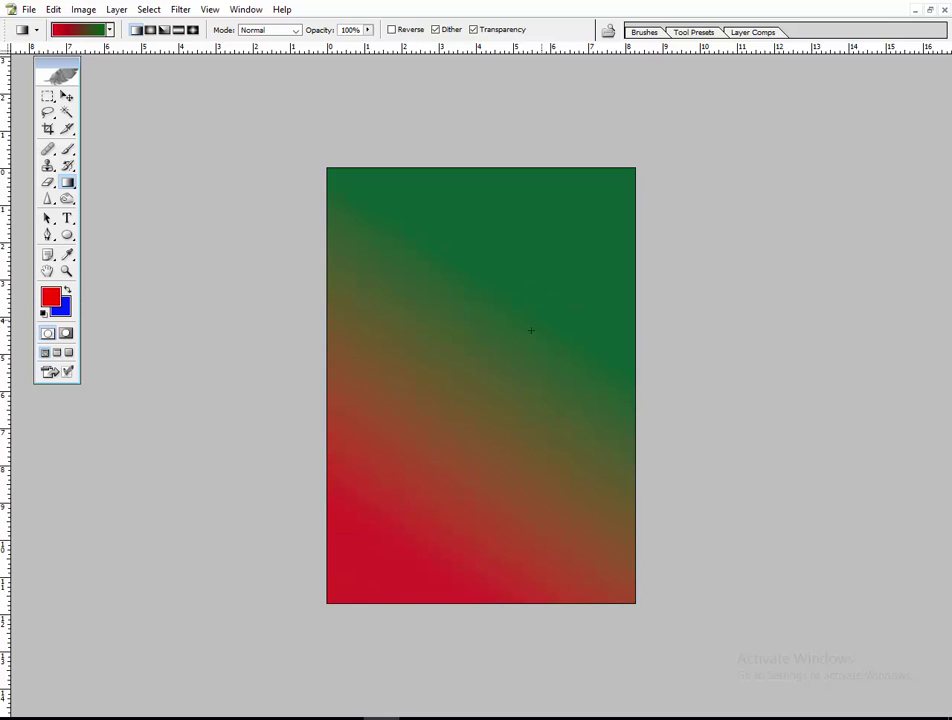
{"action": "left_click_drag", "start_coordinate": [534, 320], "coordinate": [424, 488]}
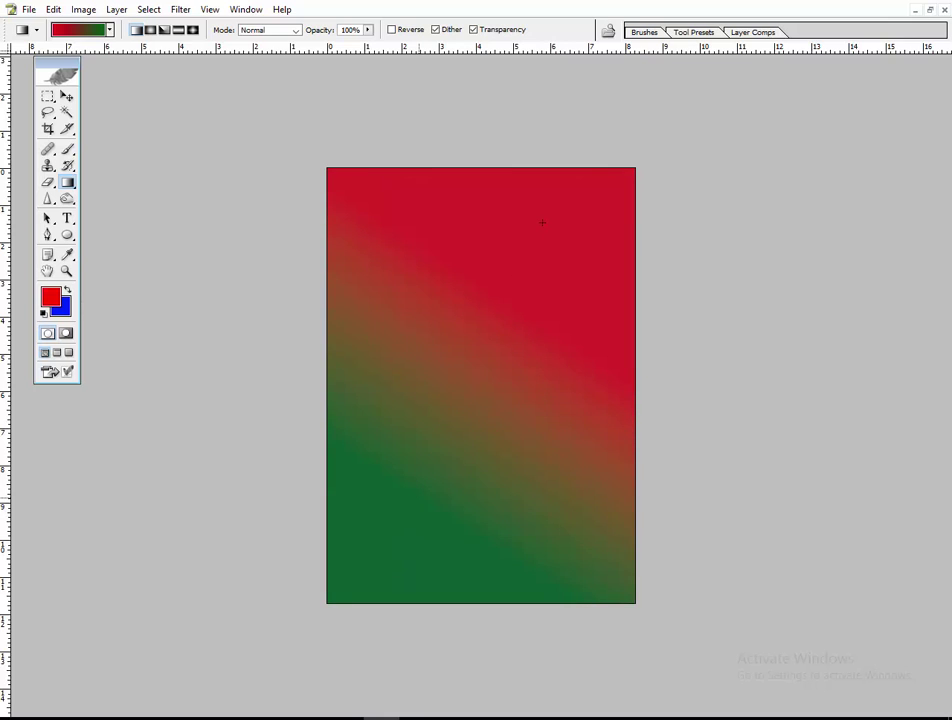
{"action": "left_click_drag", "start_coordinate": [551, 209], "coordinate": [400, 543]}
{"action": "mouse_move", "coordinate": [584, 199]}
{"action": "left_mouse_down"}
{"action": "mouse_move", "coordinate": [405, 552]}
{"action": "mouse_move", "coordinate": [397, 548]}
{"action": "left_mouse_up"}
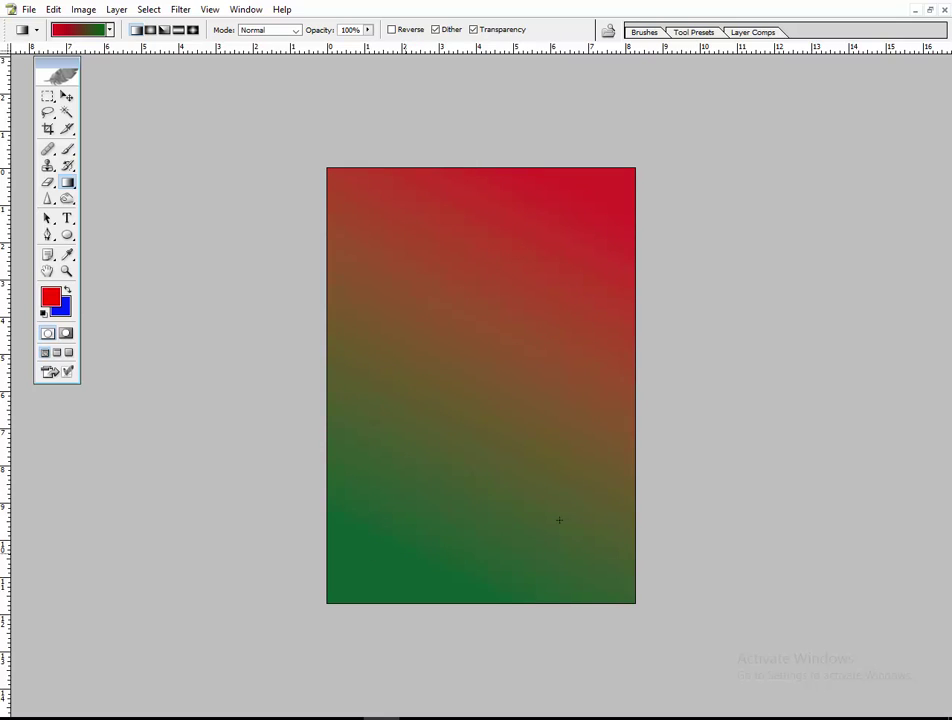
{"action": "left_click_drag", "start_coordinate": [586, 597], "coordinate": [440, 218]}
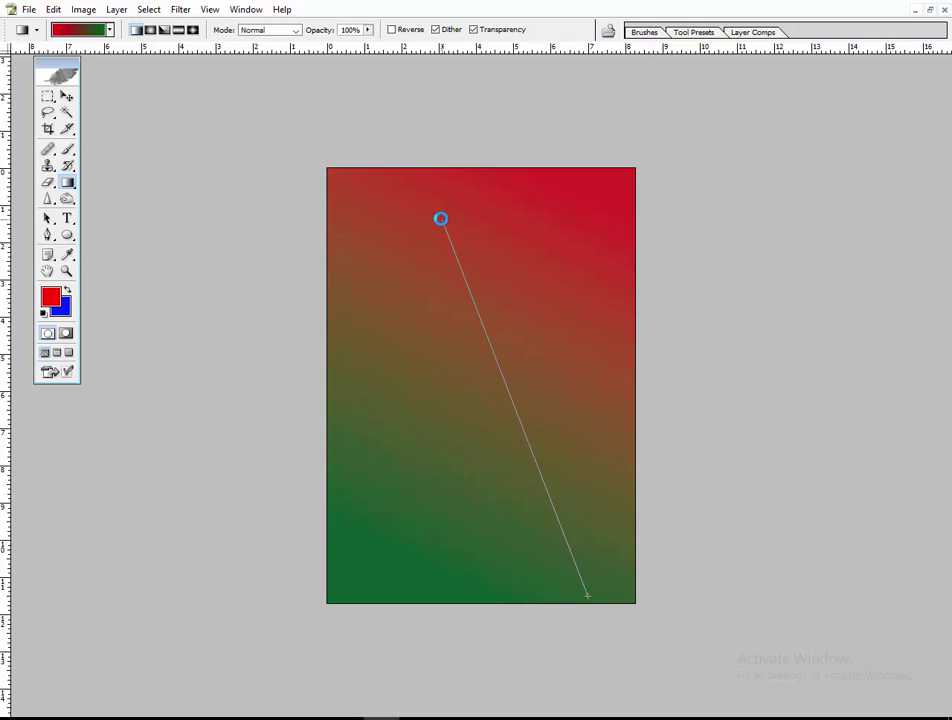
{"action": "left_click_drag", "start_coordinate": [488, 300], "coordinate": [634, 627]}
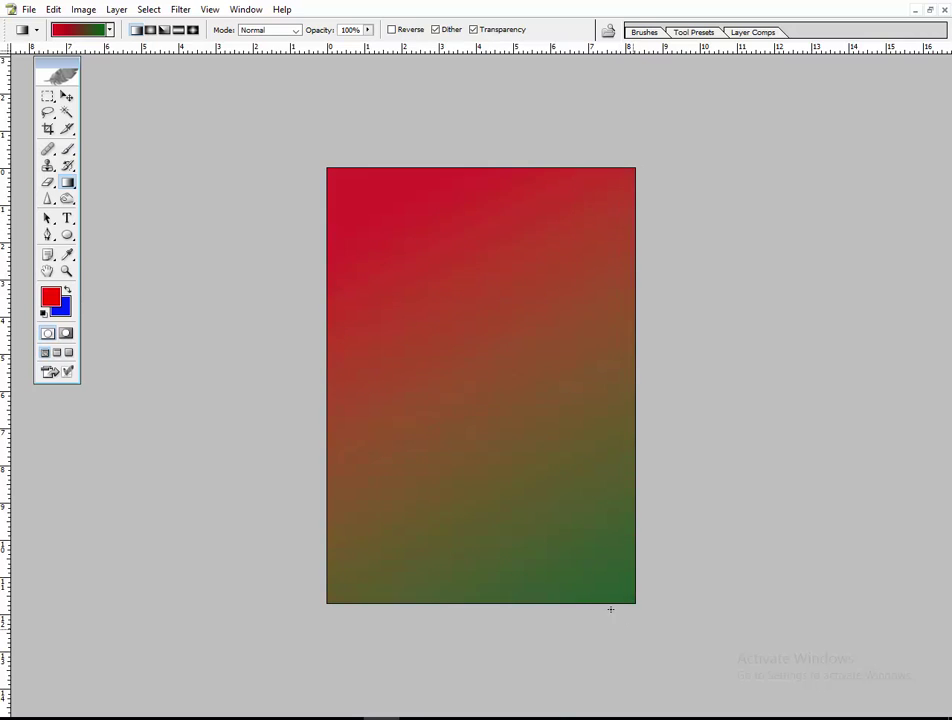
Choose the Spectrum gradient and fill the page diagonally with it in both directions
{"action": "left_click", "coordinate": [69, 30]}
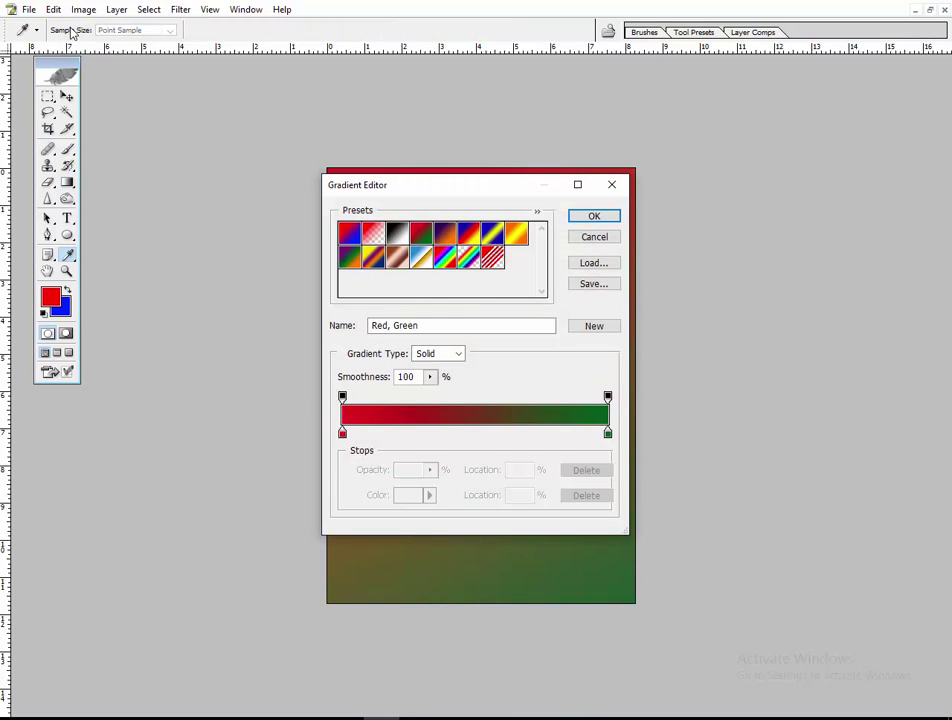
{"action": "left_click", "coordinate": [444, 257]}
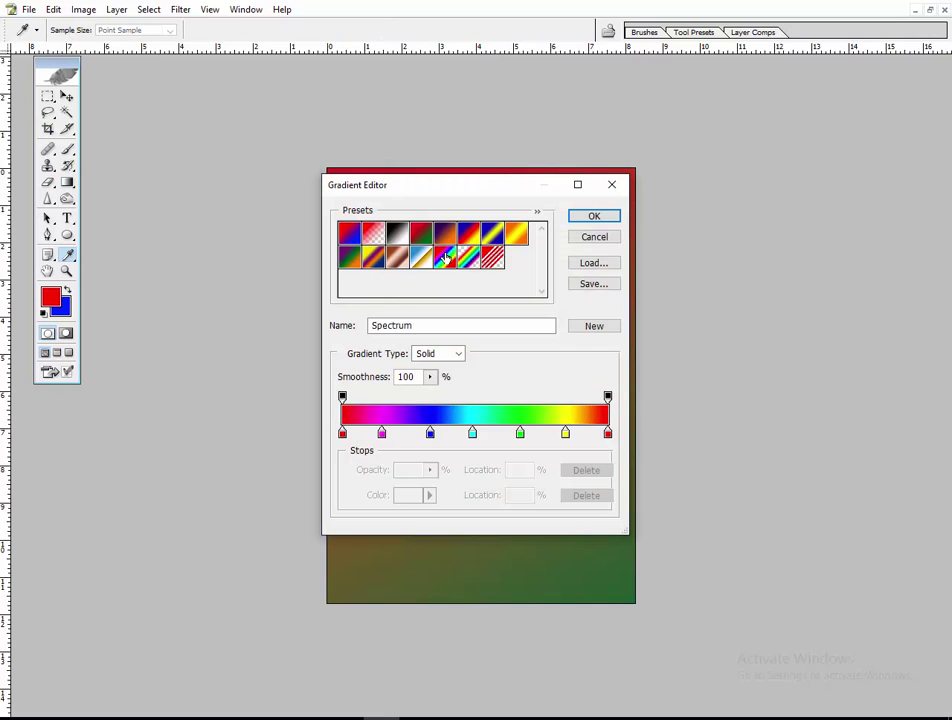
{"action": "left_click", "coordinate": [594, 217]}
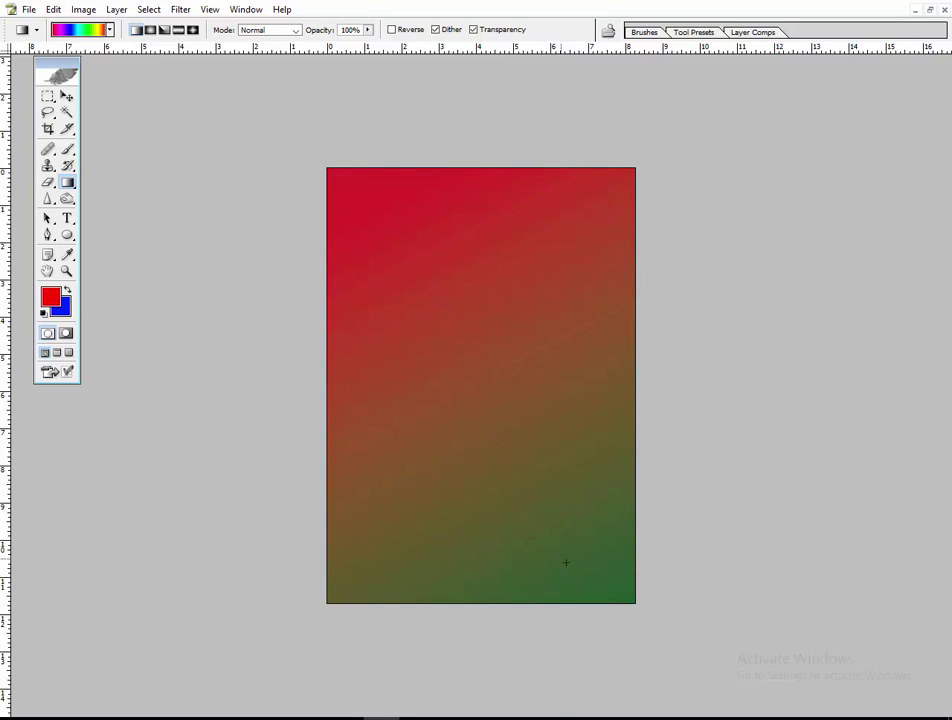
{"action": "left_click_drag", "start_coordinate": [574, 573], "coordinate": [397, 249]}
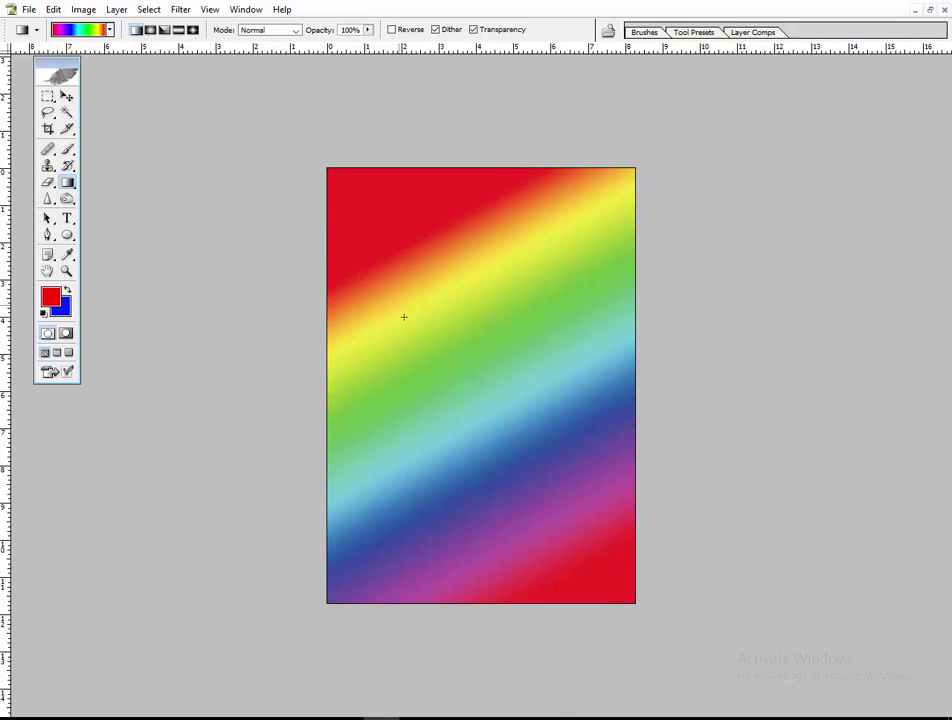
{"action": "left_click_drag", "start_coordinate": [431, 224], "coordinate": [559, 547]}
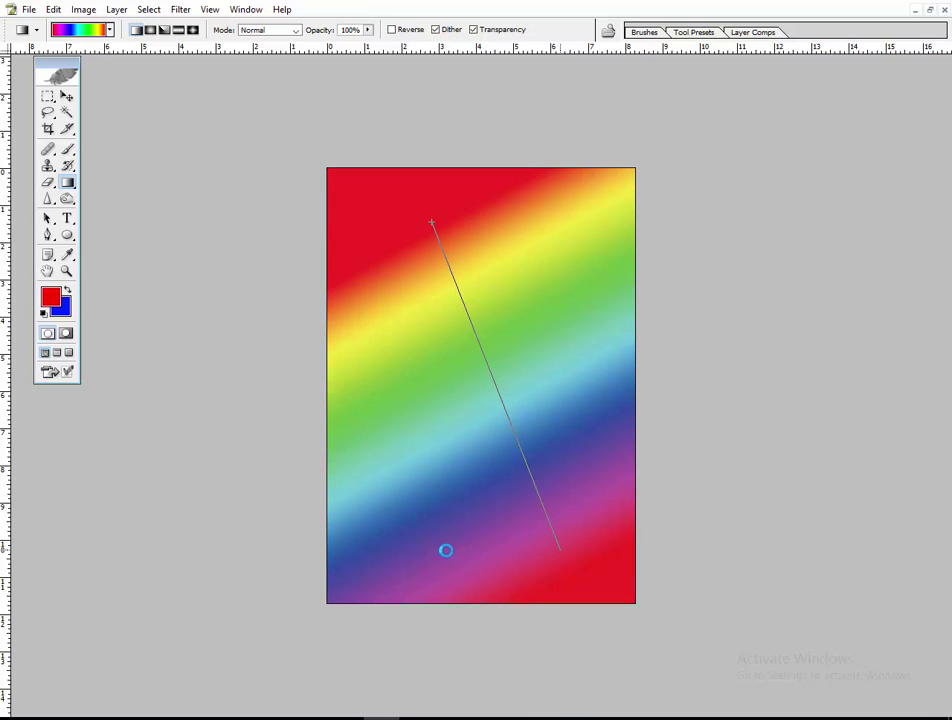
Replace the rainbow fill with a diagonal Copper preset gradient
{"action": "left_click", "coordinate": [110, 30]}
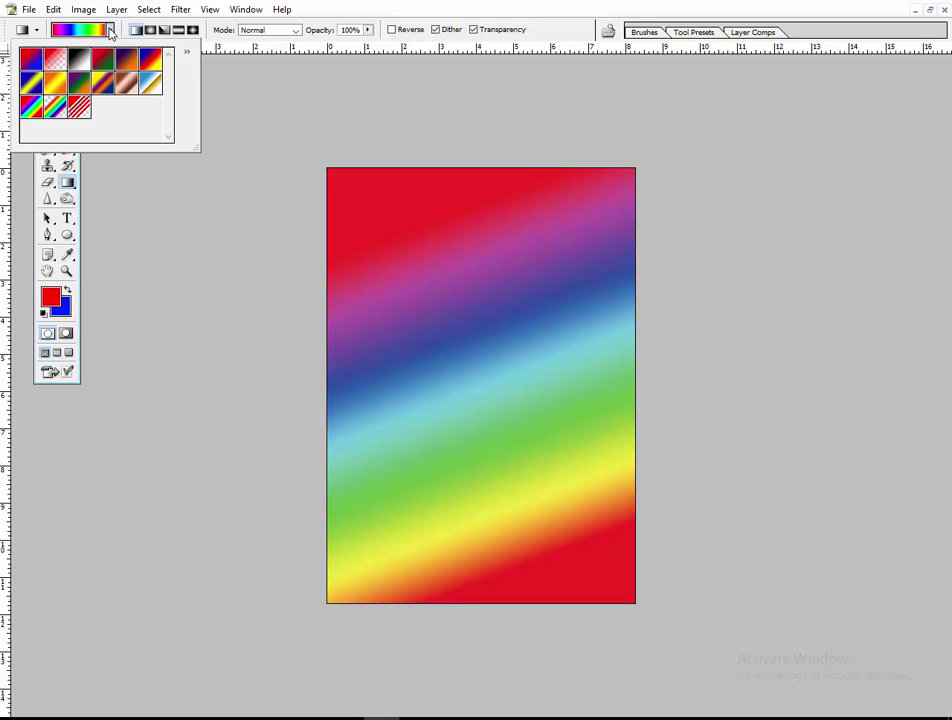
{"action": "left_click", "coordinate": [127, 88]}
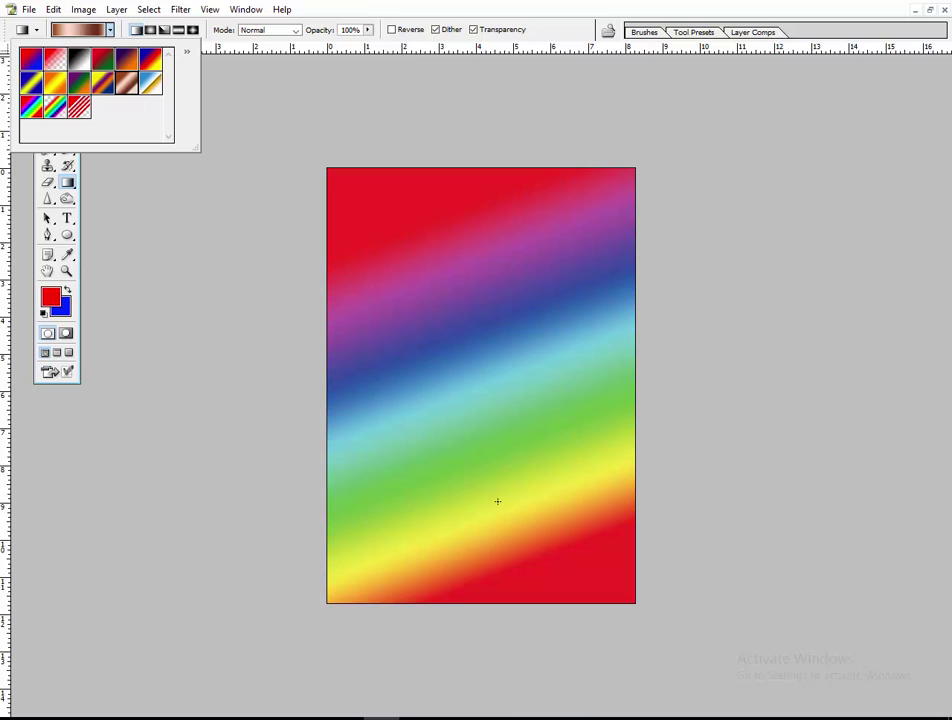
{"action": "left_click_drag", "start_coordinate": [563, 567], "coordinate": [415, 254]}
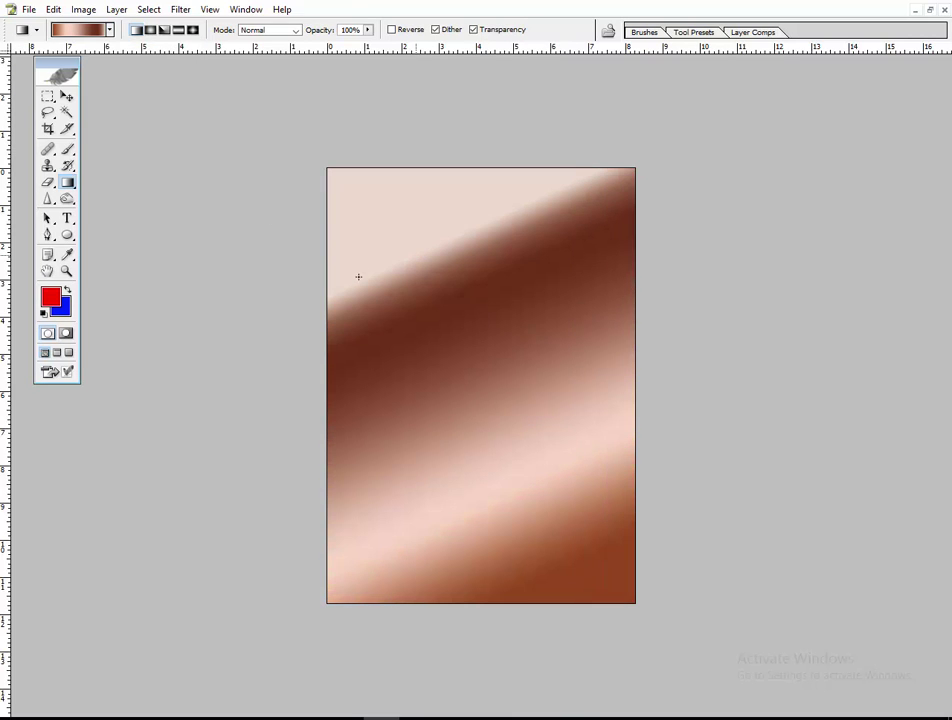
Choose the blue-to-gold preset and redraw it diagonally until blue runs across the top
{"action": "left_click", "coordinate": [110, 29]}
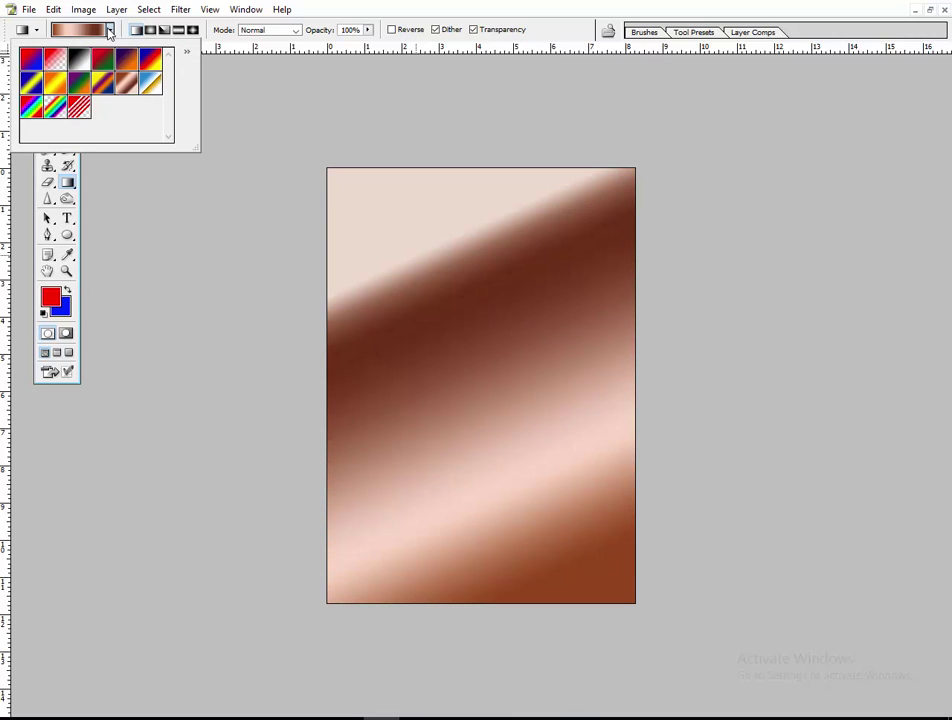
{"action": "left_click", "coordinate": [155, 87]}
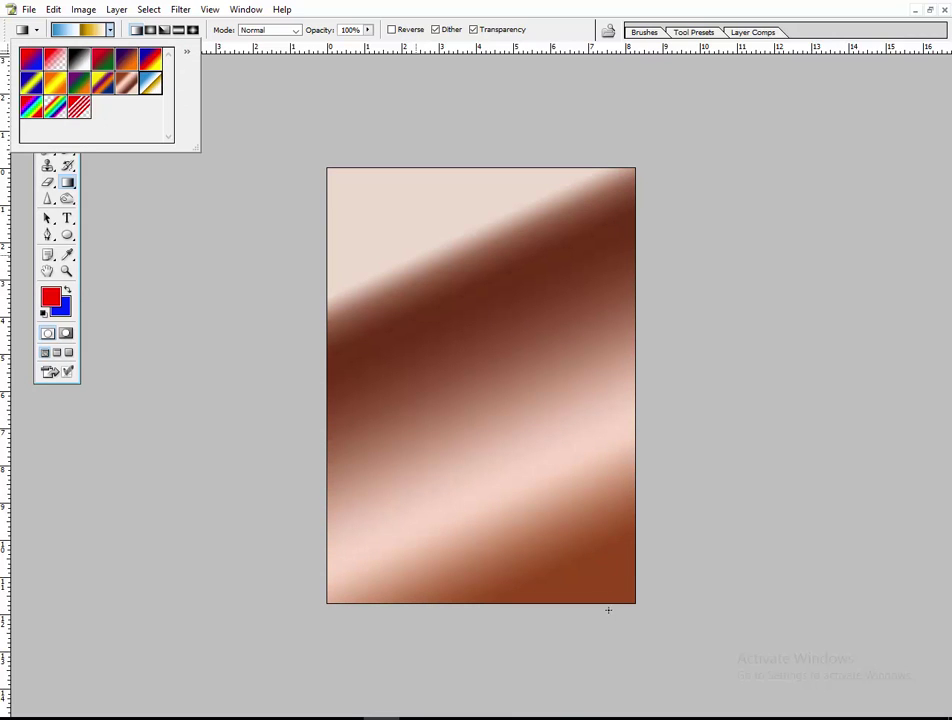
{"action": "left_click_drag", "start_coordinate": [605, 591], "coordinate": [433, 235]}
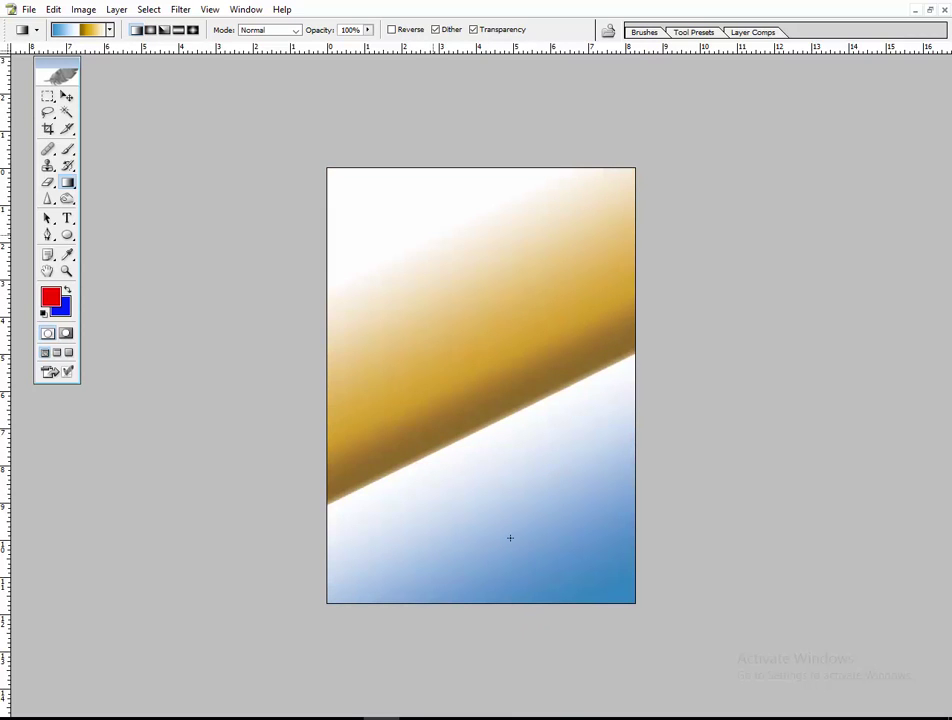
{"action": "left_click_drag", "start_coordinate": [418, 245], "coordinate": [565, 553]}
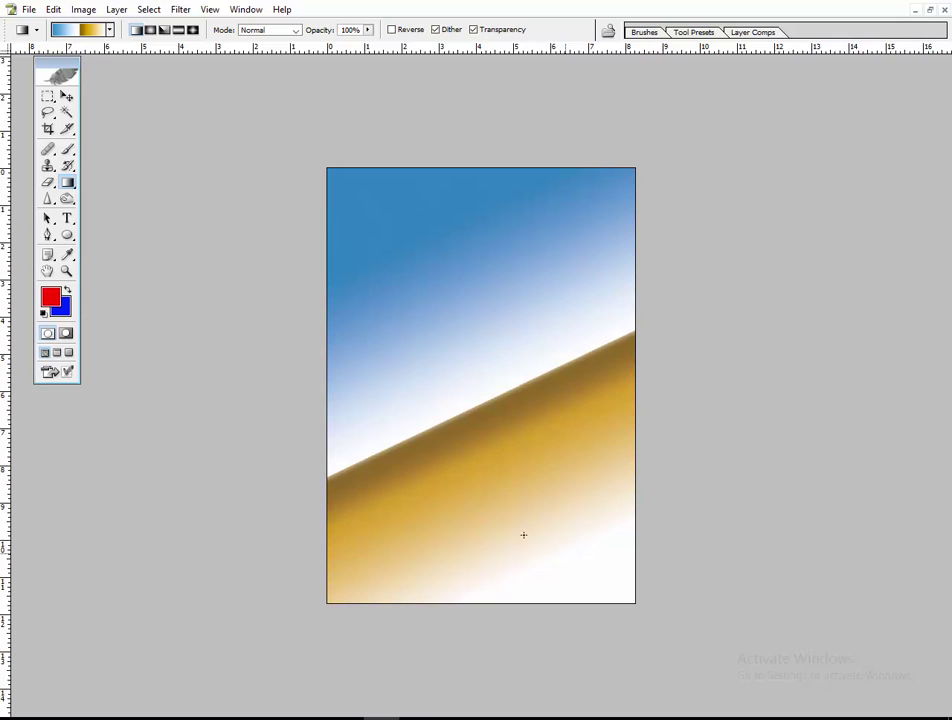
{"action": "left_click_drag", "start_coordinate": [442, 285], "coordinate": [524, 535]}
{"action": "left_click_drag", "start_coordinate": [442, 285], "coordinate": [438, 270]}
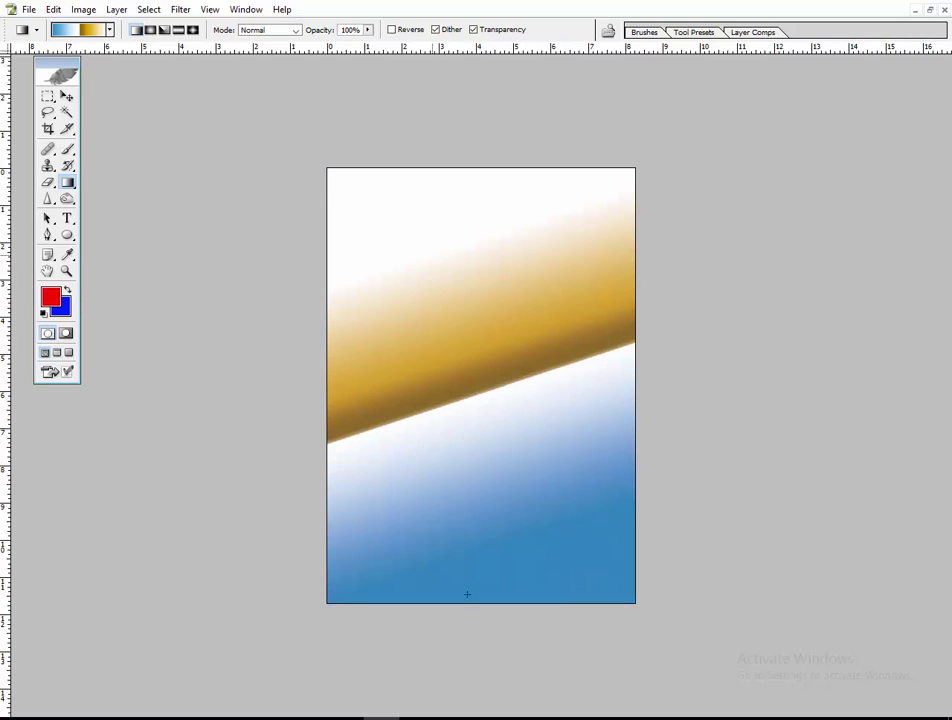
{"action": "left_click_drag", "start_coordinate": [408, 228], "coordinate": [528, 558]}
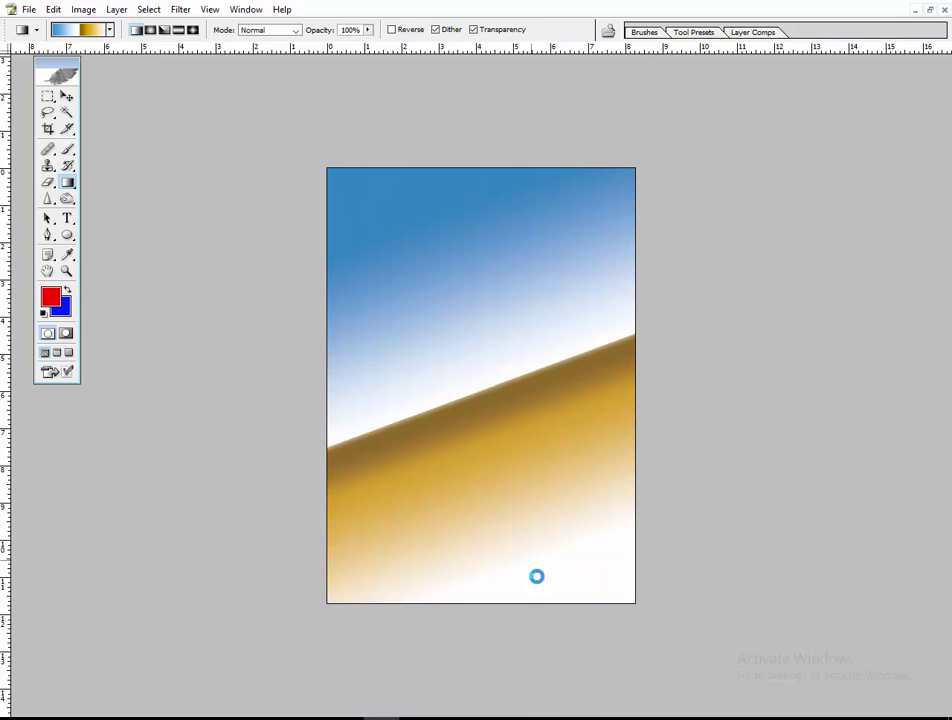
{"action": "left_click_drag", "start_coordinate": [526, 558], "coordinate": [459, 224]}
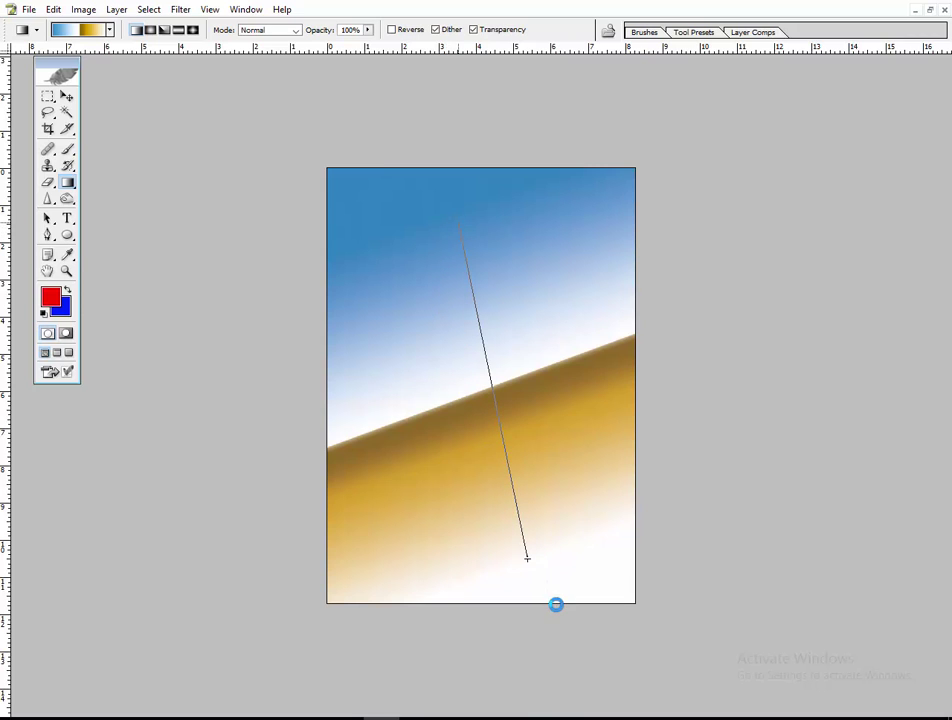
{"action": "left_click_drag", "start_coordinate": [360, 225], "coordinate": [508, 535]}
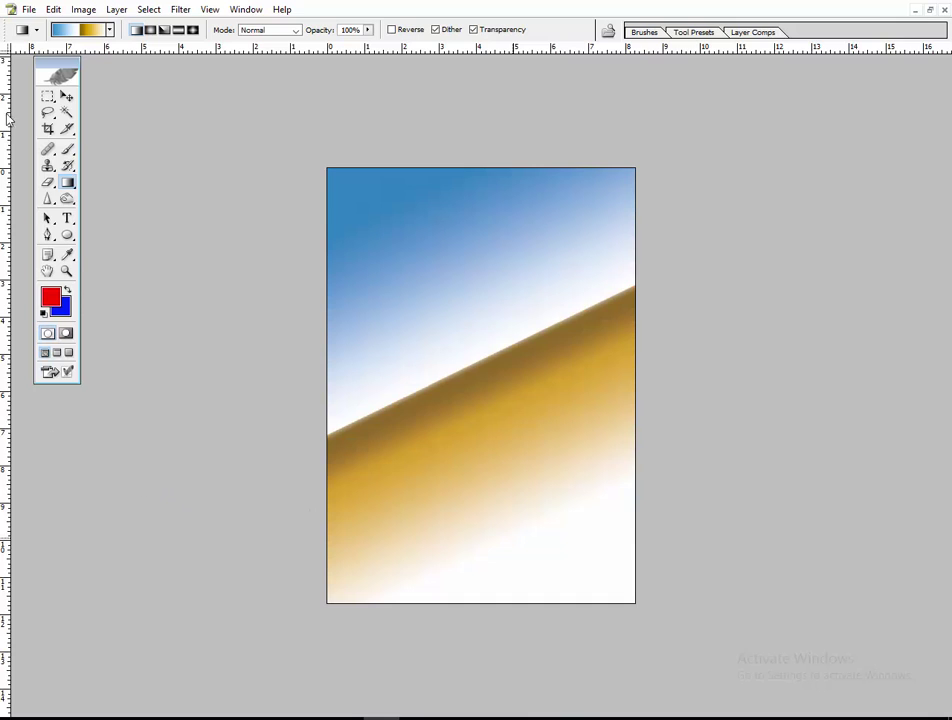
{"action": "left_click", "coordinate": [109, 29]}
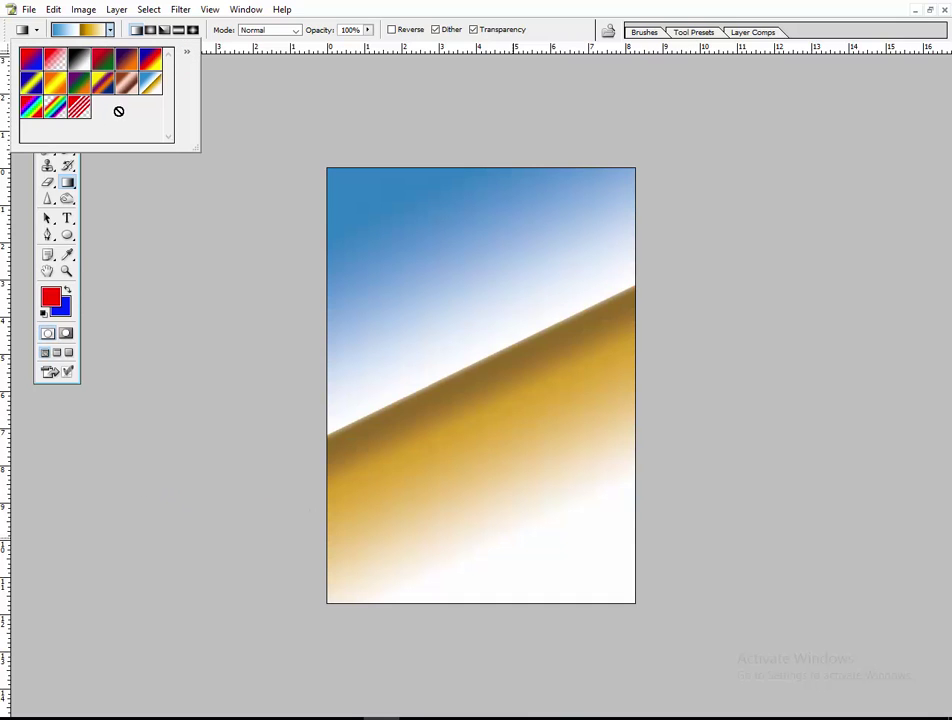
Pick the Spectrum preset and redraw a linear rainbow gradient from the lower right upward
{"action": "left_click", "coordinate": [34, 113]}
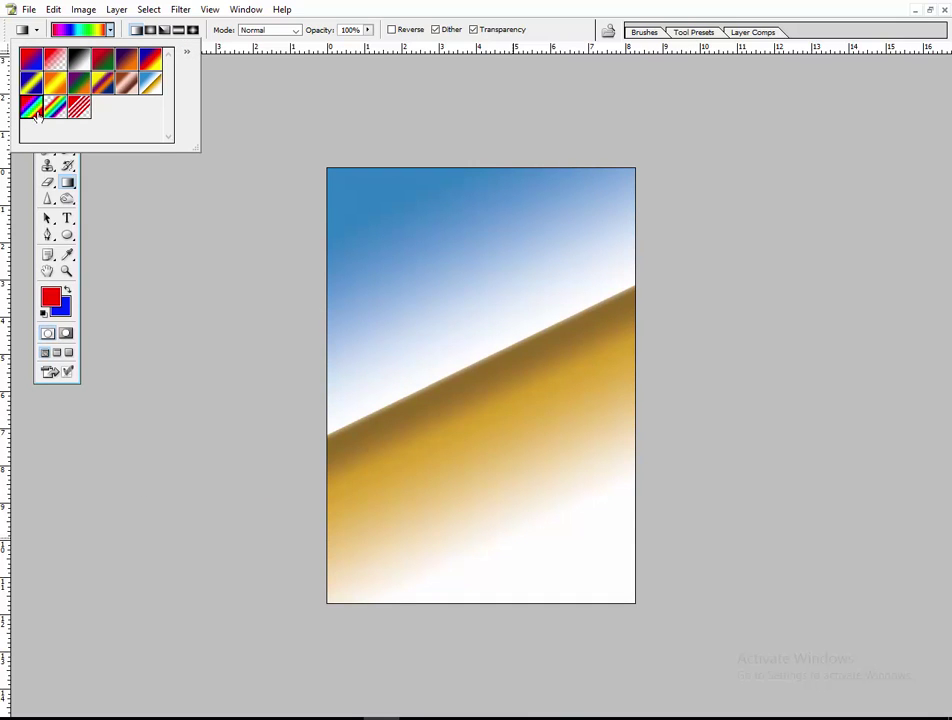
{"action": "left_click_drag", "start_coordinate": [573, 589], "coordinate": [460, 253]}
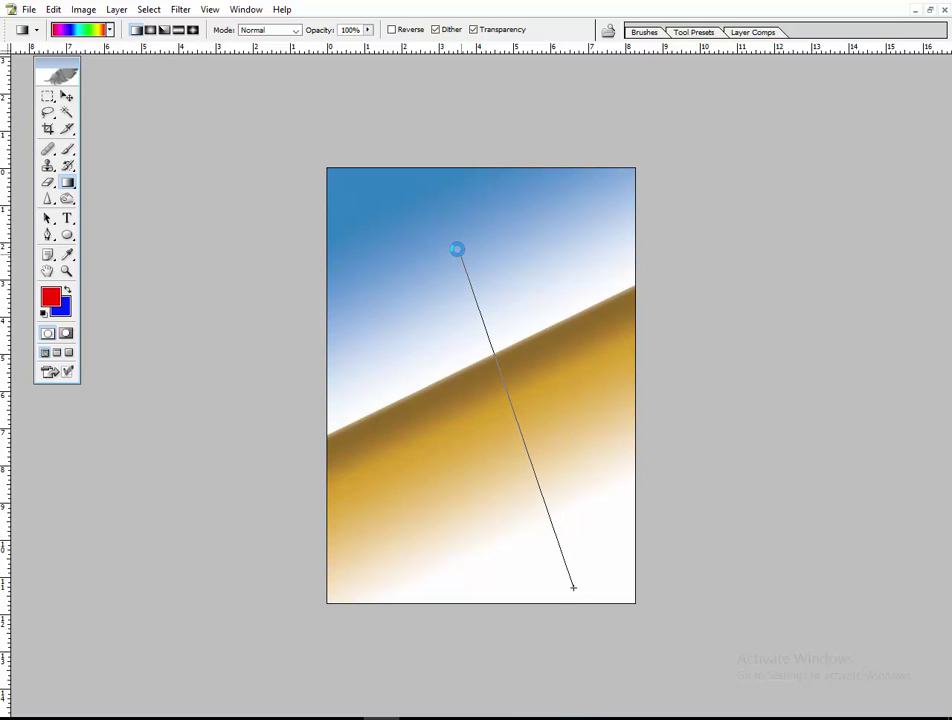
{"action": "left_click_drag", "start_coordinate": [573, 587], "coordinate": [573, 587]}
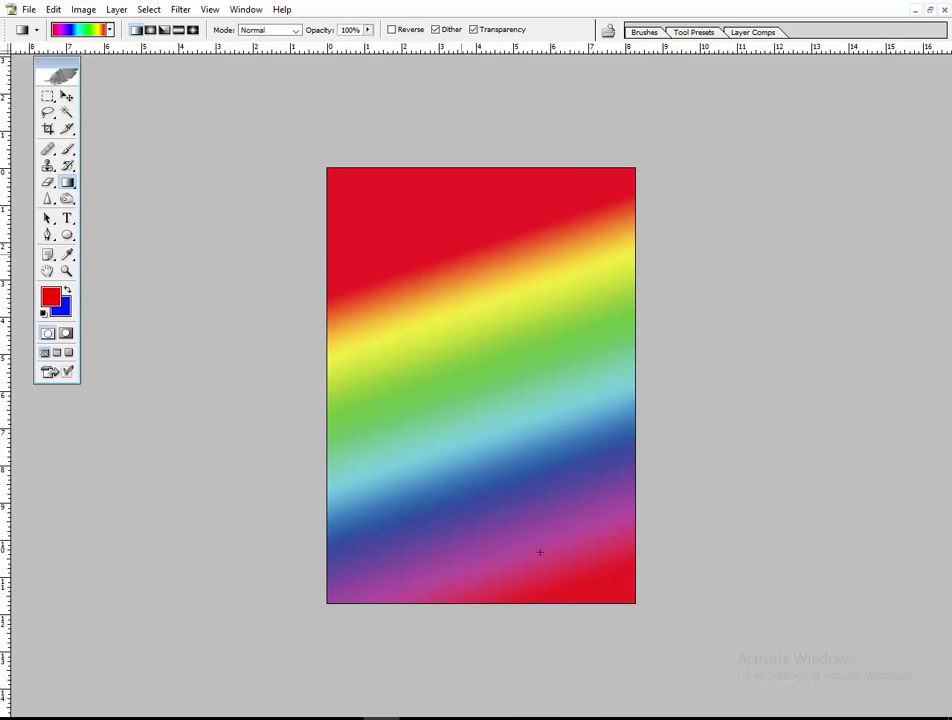
{"action": "mouse_move", "coordinate": [573, 585]}
{"action": "left_mouse_down"}
{"action": "mouse_move", "coordinate": [469, 320]}
{"action": "mouse_move", "coordinate": [409, 340]}
{"action": "left_mouse_up"}
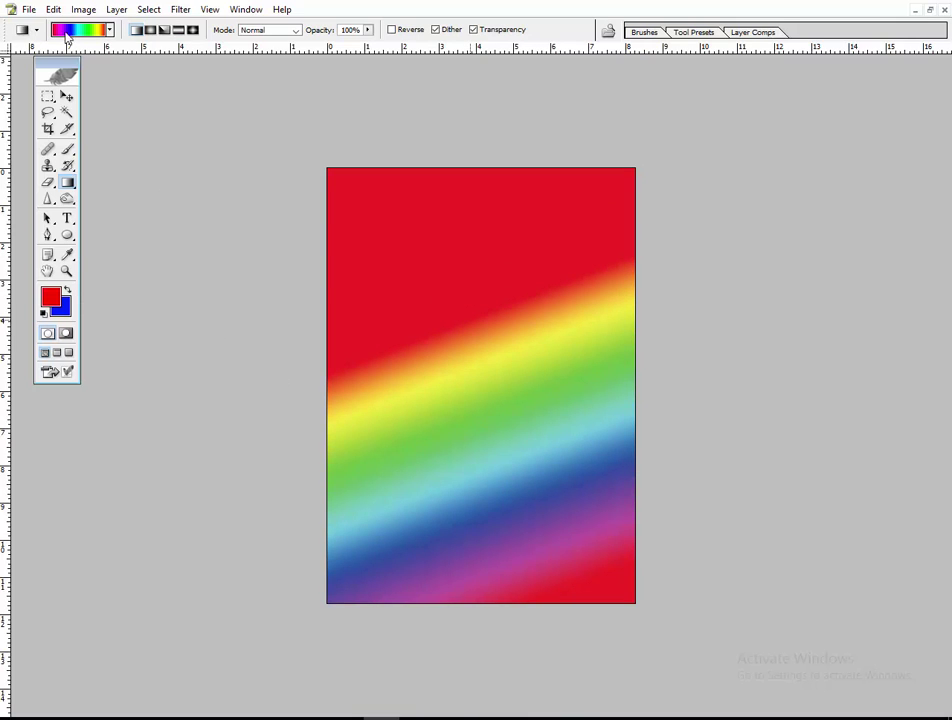
Draw a radial rainbow gradient centred in the upper part of the page
{"action": "left_click", "coordinate": [152, 32]}
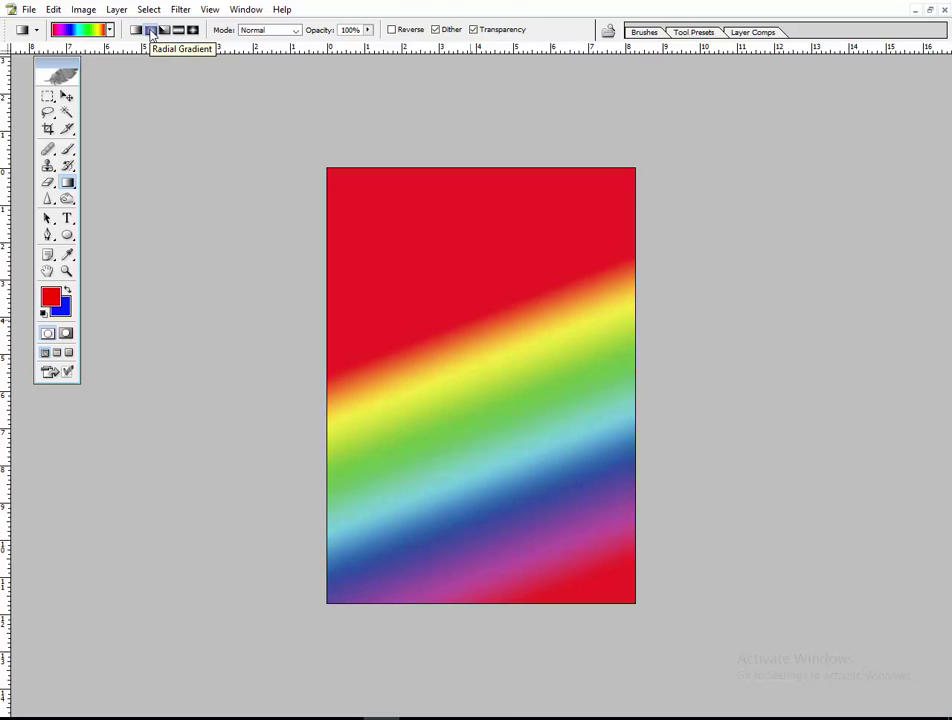
{"action": "left_click_drag", "start_coordinate": [427, 258], "coordinate": [576, 535]}
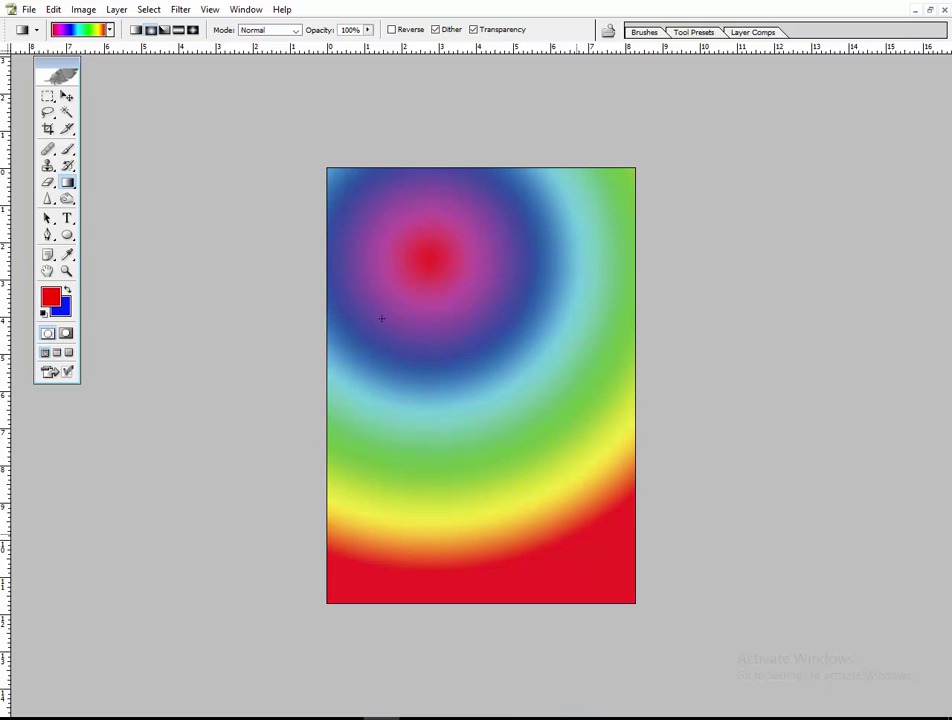
{"action": "left_click", "coordinate": [164, 29]}
Redraw the angle rainbow gradient repeatedly, settling its centre left of middle in the lower half
{"action": "left_click_drag", "start_coordinate": [381, 344], "coordinate": [546, 582]}
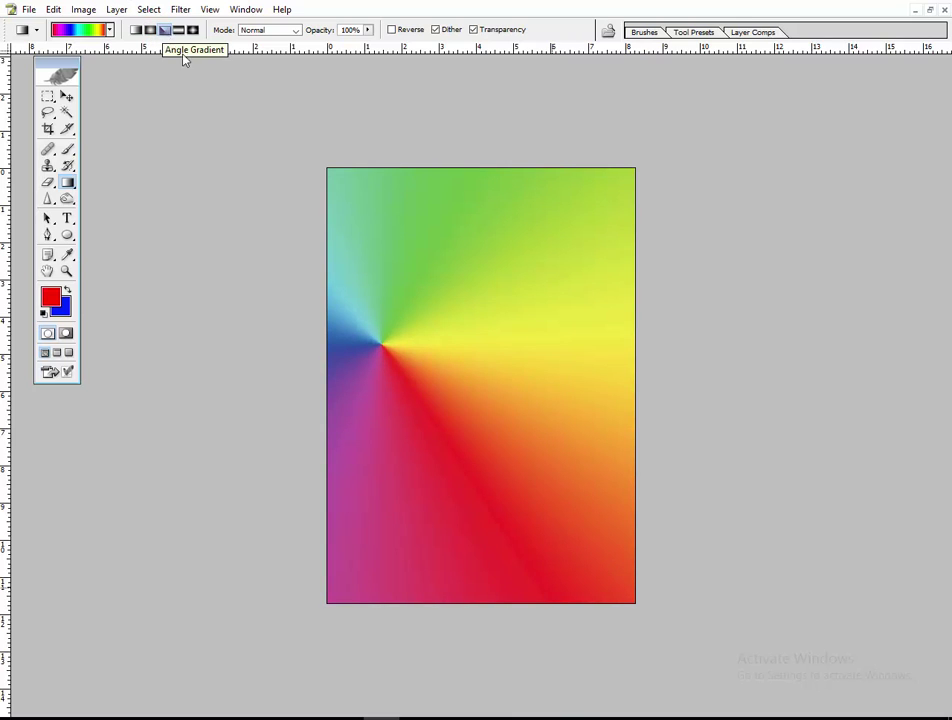
{"action": "left_click_drag", "start_coordinate": [472, 587], "coordinate": [520, 328]}
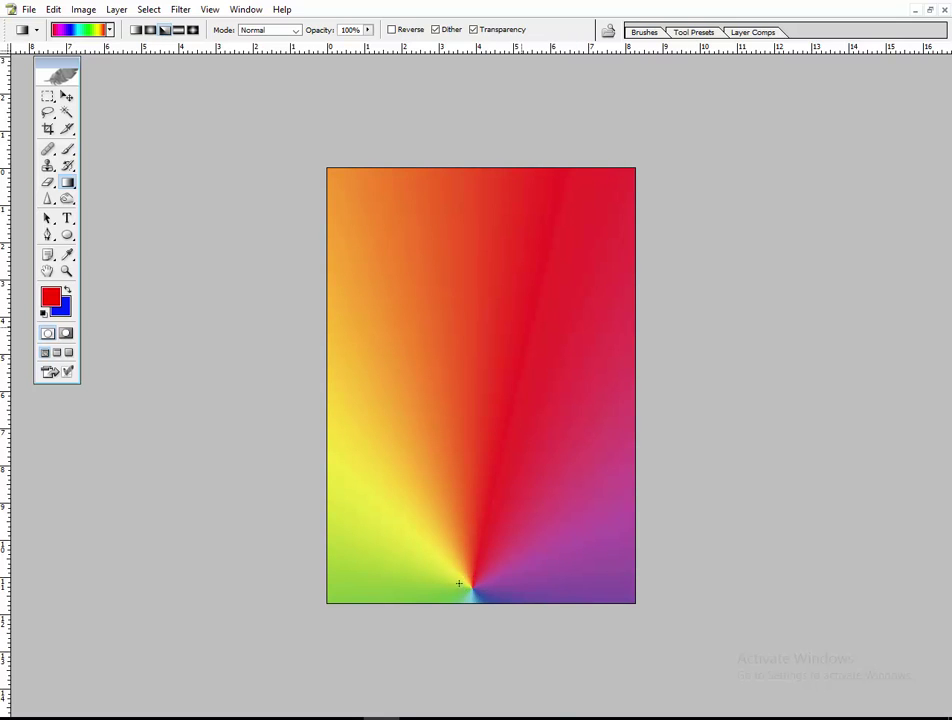
{"action": "left_click_drag", "start_coordinate": [550, 512], "coordinate": [428, 242]}
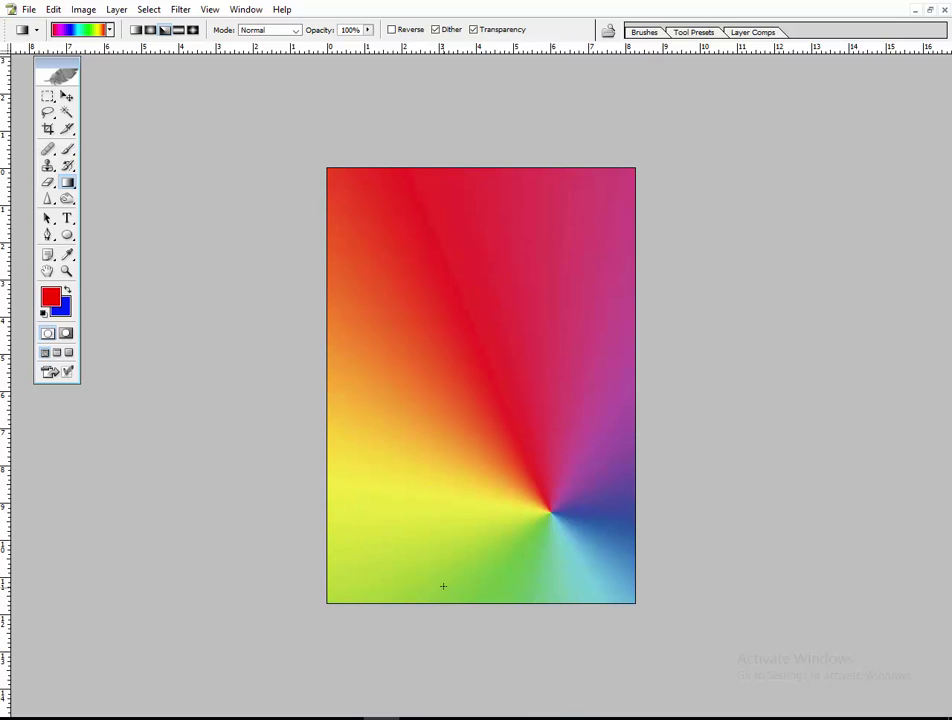
{"action": "left_click_drag", "start_coordinate": [443, 586], "coordinate": [450, 329]}
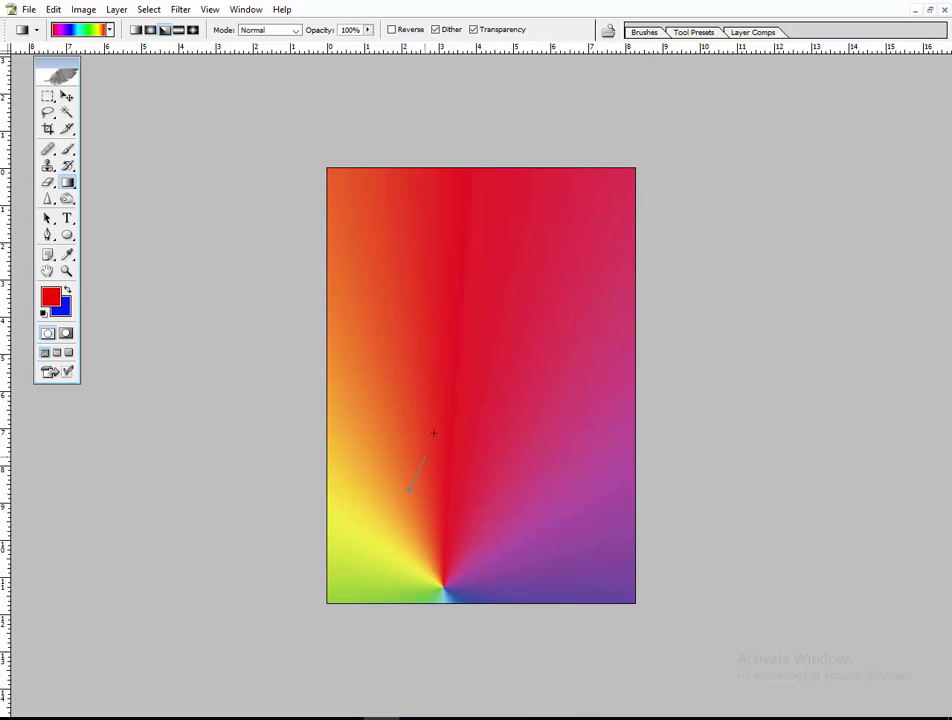
{"action": "left_click_drag", "start_coordinate": [433, 432], "coordinate": [472, 325]}
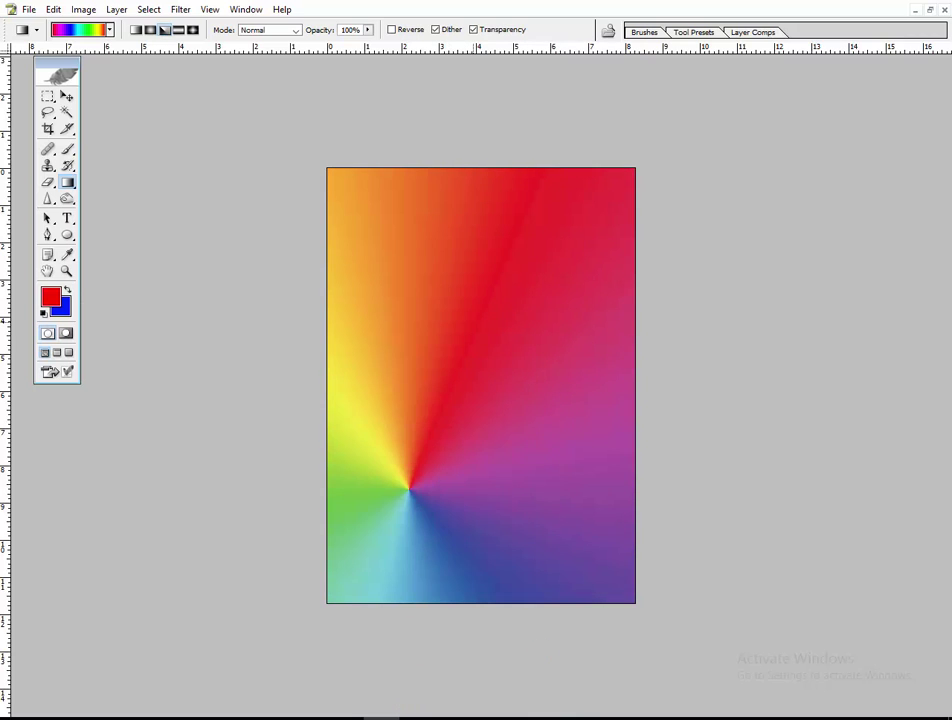
Crop the image to a landscape rectangle over the lower page around the gradient centre
{"action": "left_click", "coordinate": [48, 129]}
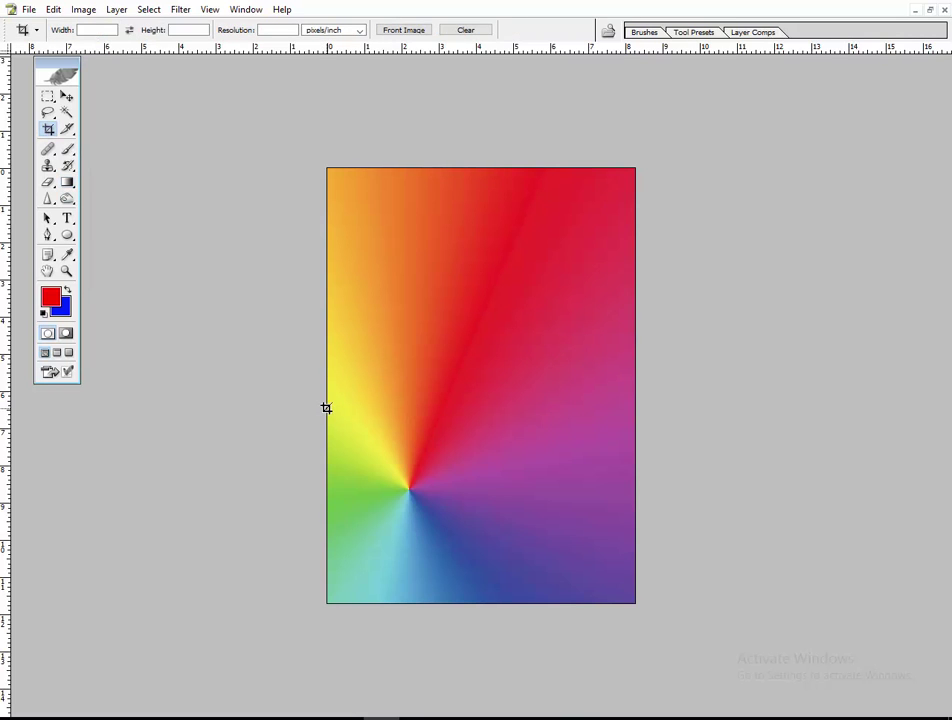
{"action": "mouse_move", "coordinate": [328, 408]}
{"action": "left_mouse_down"}
{"action": "mouse_move", "coordinate": [604, 547]}
{"action": "mouse_move", "coordinate": [572, 559]}
{"action": "left_mouse_up"}
{"action": "key", "text": "Escape"}
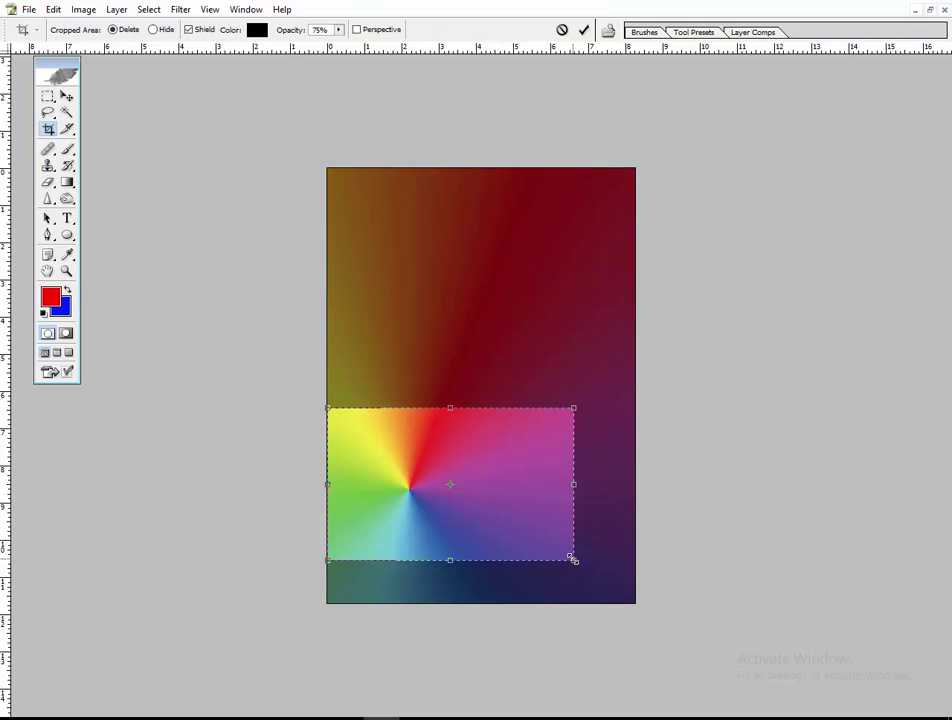
{"action": "key", "text": "Return"}
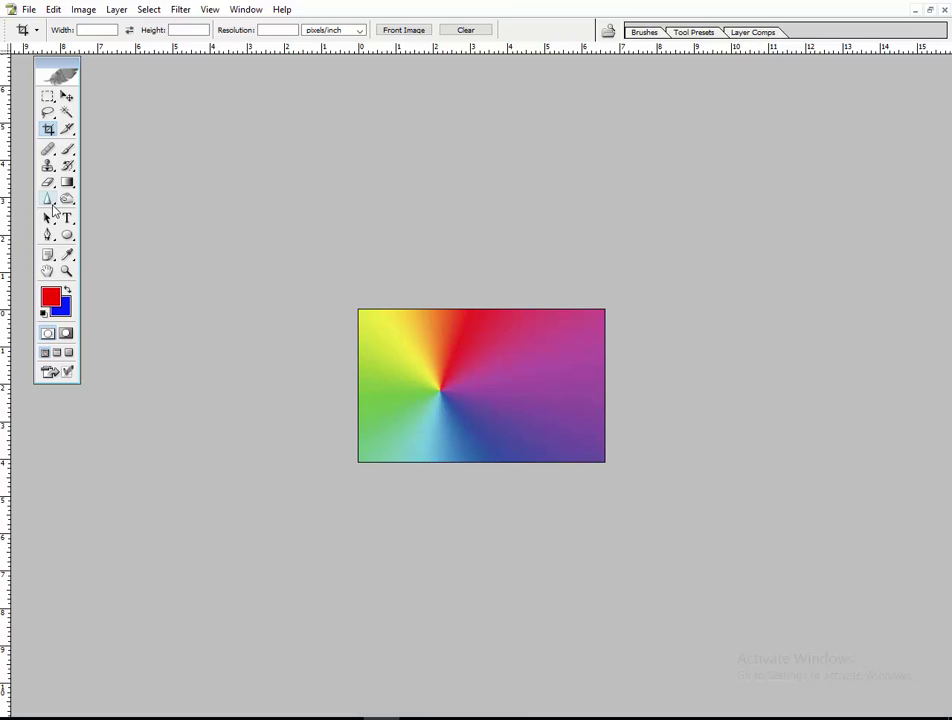
Fill the cropped page with a diagonal reflected spectrum gradient
{"action": "left_click", "coordinate": [66, 183]}
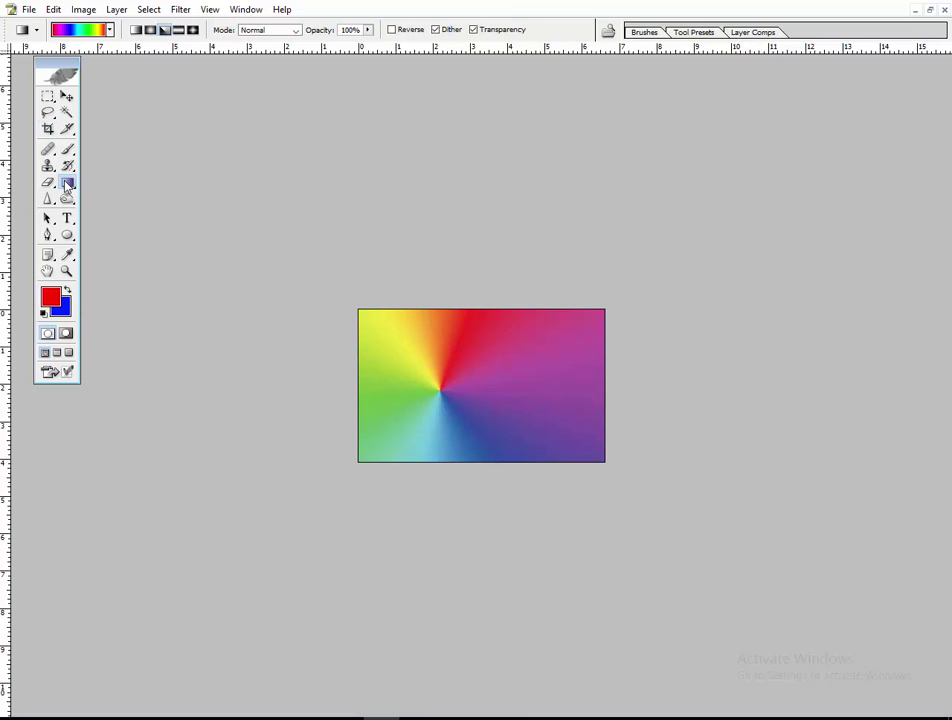
{"action": "left_click", "coordinate": [178, 29]}
{"action": "left_click_drag", "start_coordinate": [366, 374], "coordinate": [566, 444]}
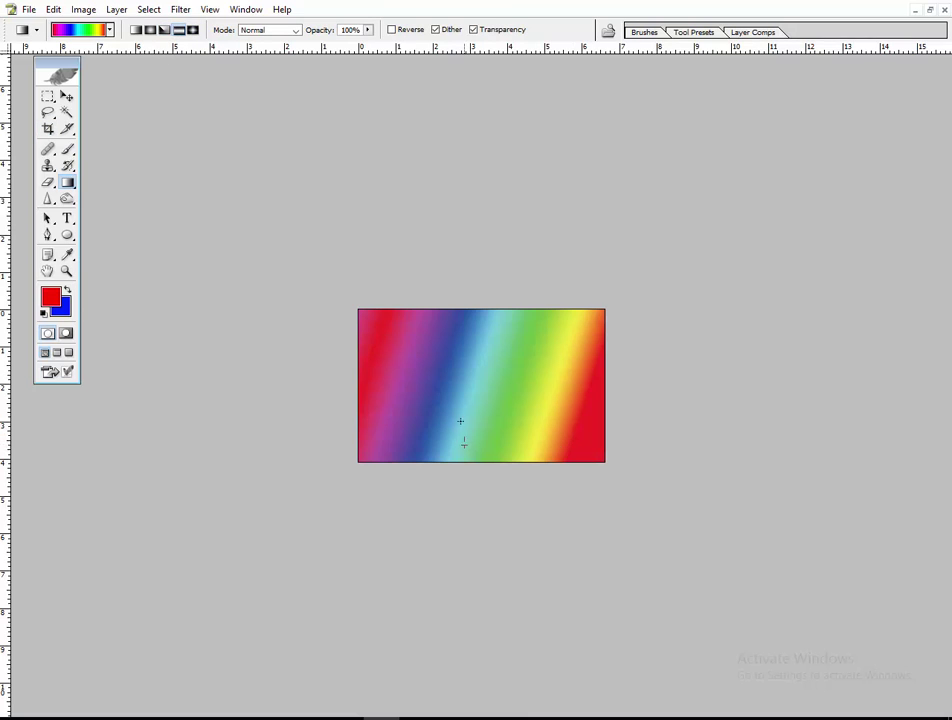
{"action": "left_click_drag", "start_coordinate": [460, 421], "coordinate": [436, 370]}
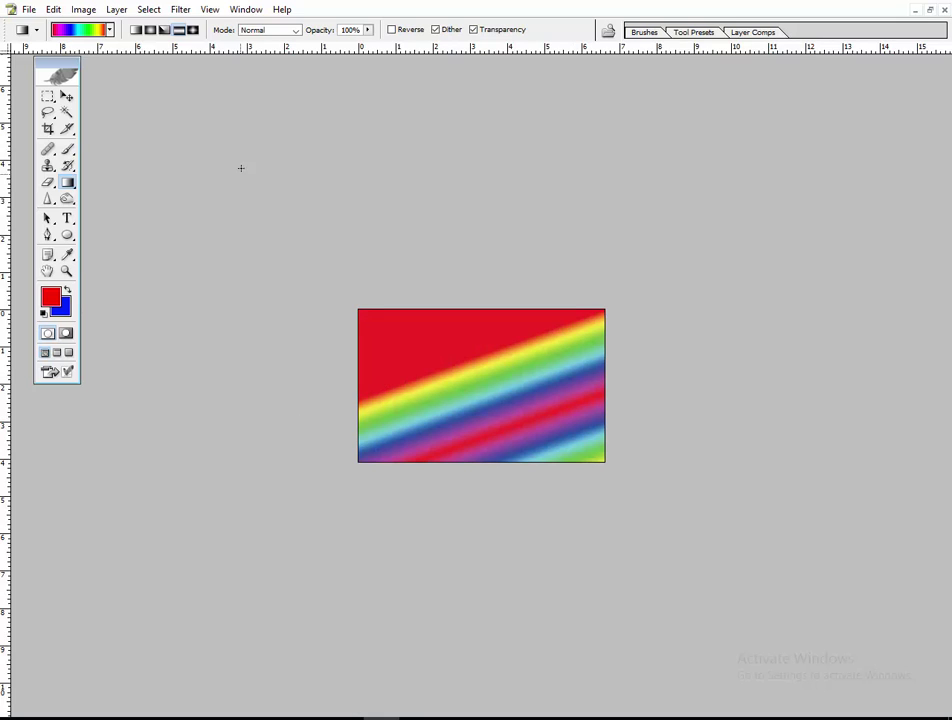
Switch to Diamond Gradient and redraw it centred lower right, with red at the upper left
{"action": "left_click", "coordinate": [193, 29]}
{"action": "mouse_move", "coordinate": [380, 335]}
{"action": "left_mouse_down"}
{"action": "mouse_move", "coordinate": [545, 444]}
{"action": "mouse_move", "coordinate": [440, 340]}
{"action": "left_mouse_up"}
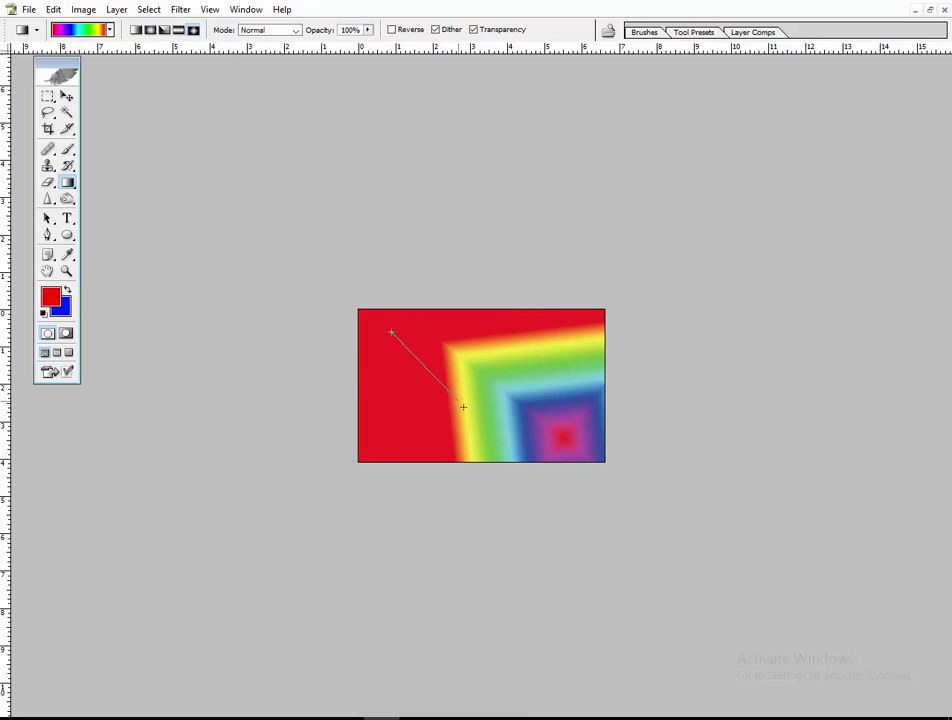
{"action": "left_click_drag", "start_coordinate": [391, 331], "coordinate": [463, 469]}
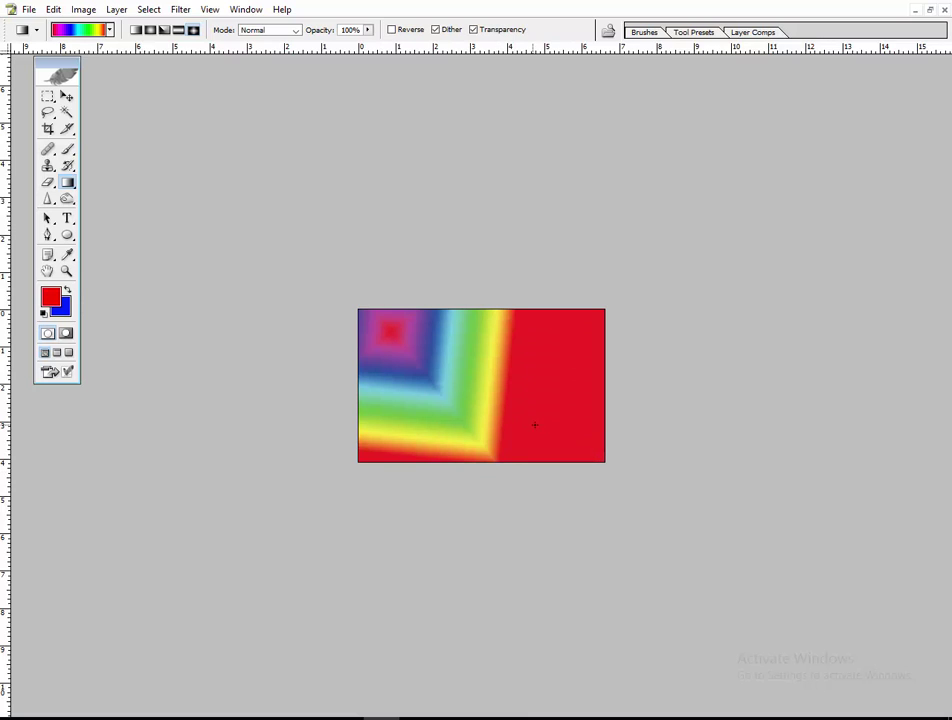
{"action": "left_click_drag", "start_coordinate": [585, 411], "coordinate": [345, 394]}
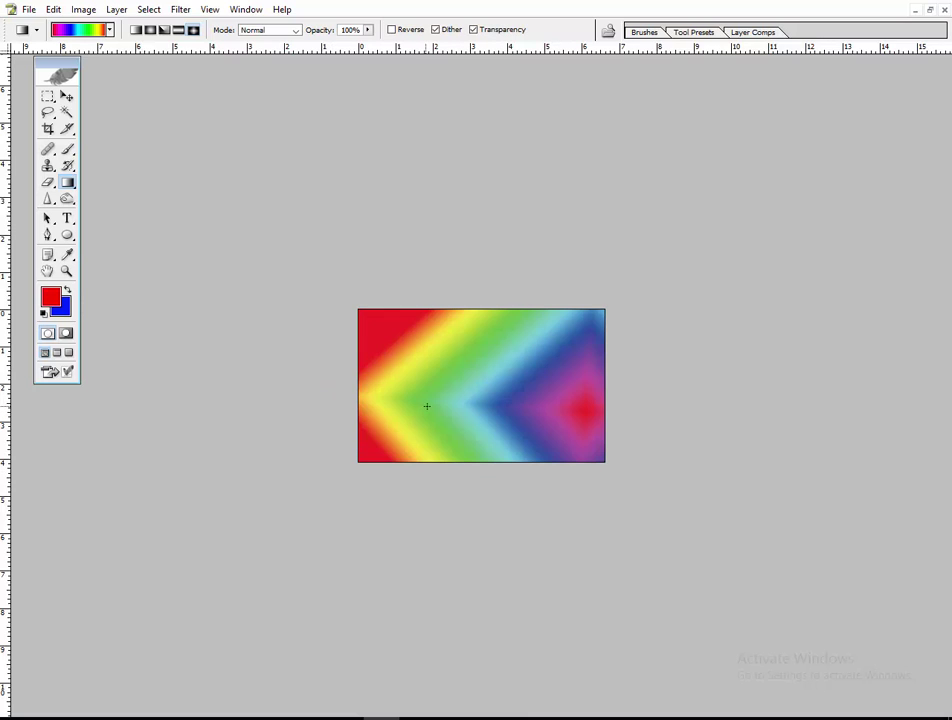
{"action": "left_click_drag", "start_coordinate": [573, 399], "coordinate": [388, 389]}
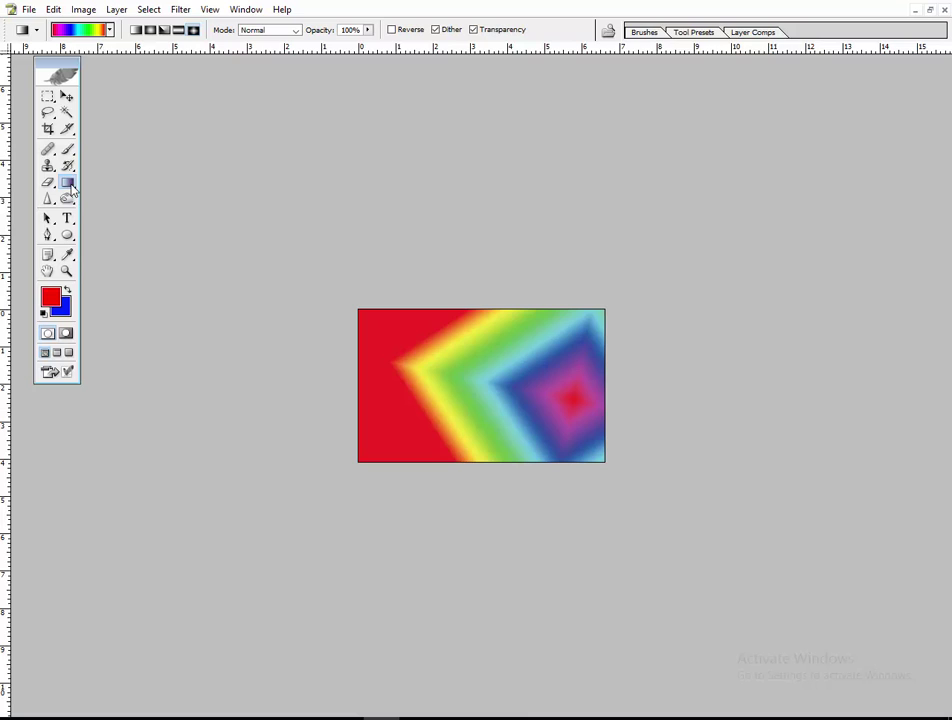
{"action": "right_click", "coordinate": [70, 185]}
Redraw the diamond gradient, alternating its centre between the top-left and bottom-right
{"action": "left_click", "coordinate": [112, 182]}
{"action": "mouse_move", "coordinate": [371, 351]}
{"action": "left_mouse_down"}
{"action": "mouse_move", "coordinate": [566, 431]}
{"action": "mouse_move", "coordinate": [386, 344]}
{"action": "left_mouse_up"}
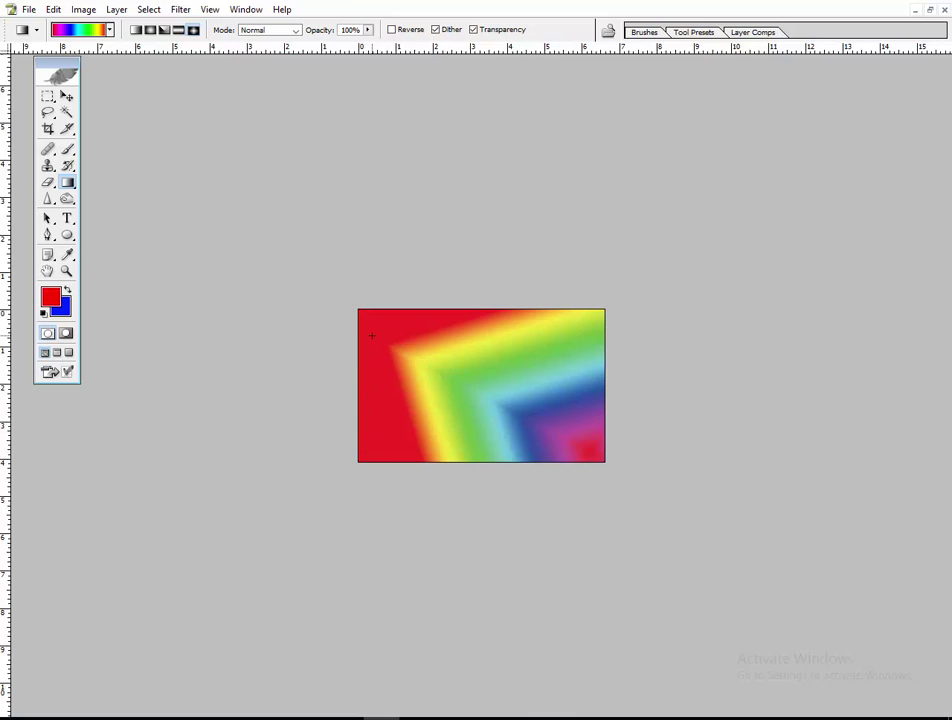
{"action": "left_click_drag", "start_coordinate": [372, 335], "coordinate": [461, 434]}
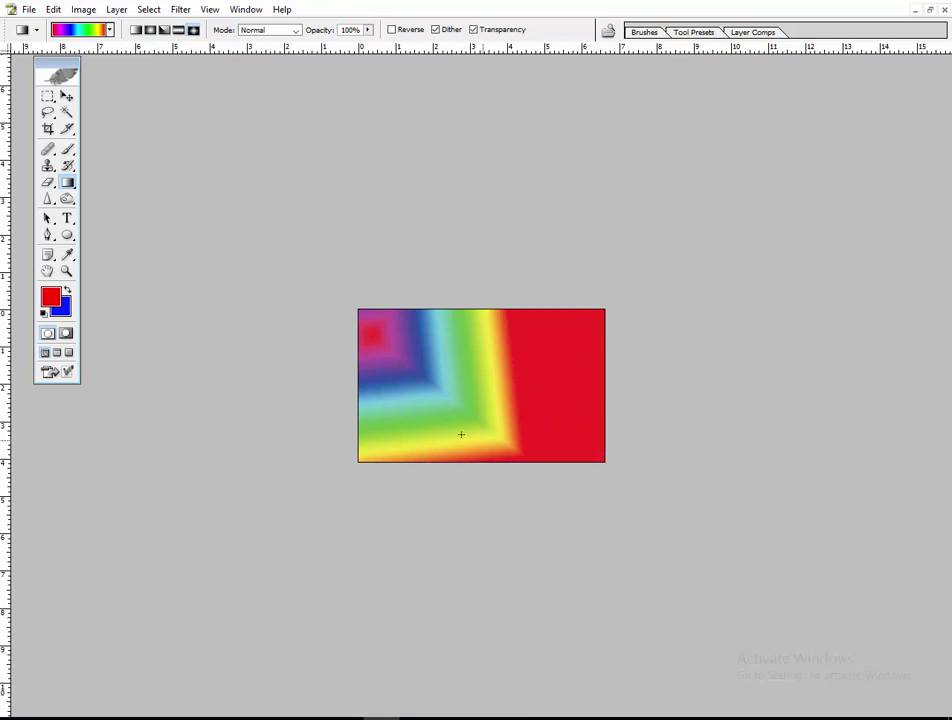
{"action": "left_click_drag", "start_coordinate": [581, 396], "coordinate": [389, 346]}
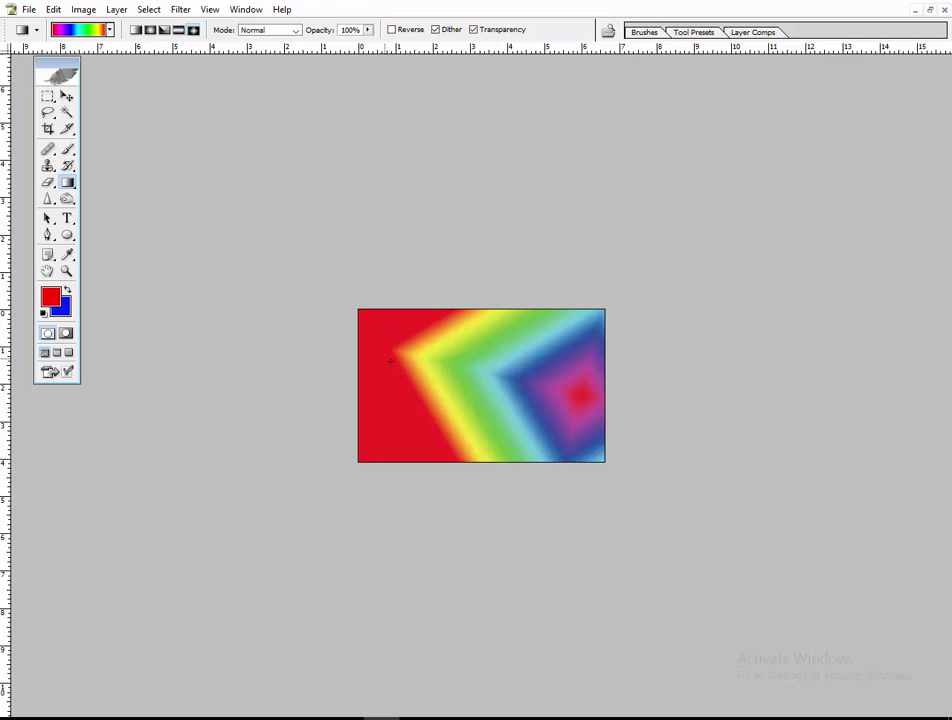
{"action": "left_click_drag", "start_coordinate": [389, 358], "coordinate": [484, 438]}
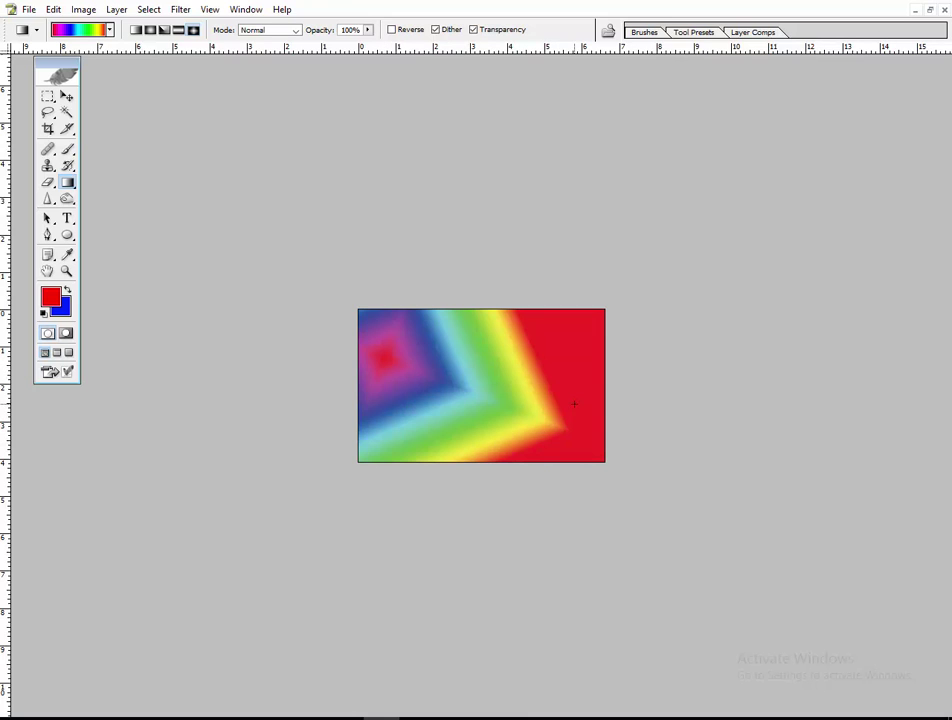
{"action": "left_click_drag", "start_coordinate": [592, 395], "coordinate": [404, 334]}
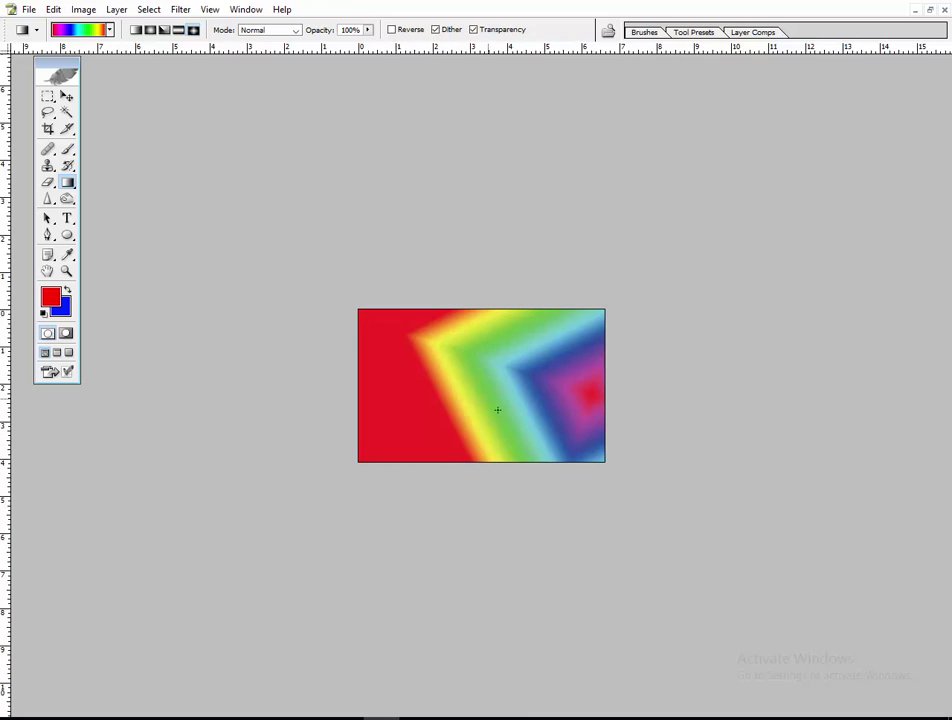
{"action": "left_click_drag", "start_coordinate": [380, 389], "coordinate": [523, 446]}
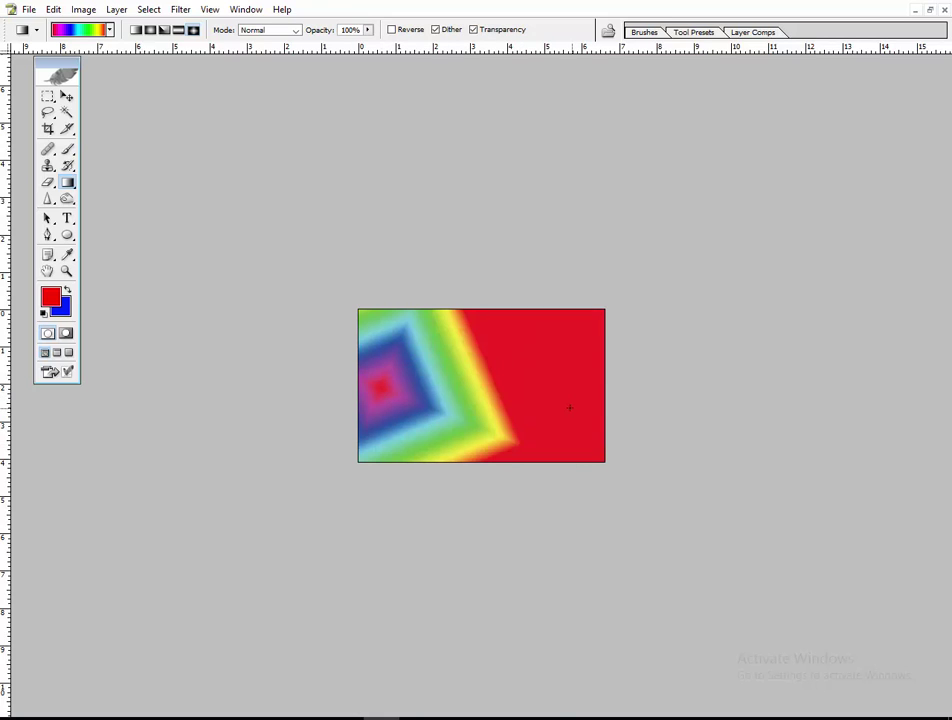
Redraw the diamond from the lower right, finally centring it just right of middle
{"action": "left_click_drag", "start_coordinate": [569, 407], "coordinate": [404, 330]}
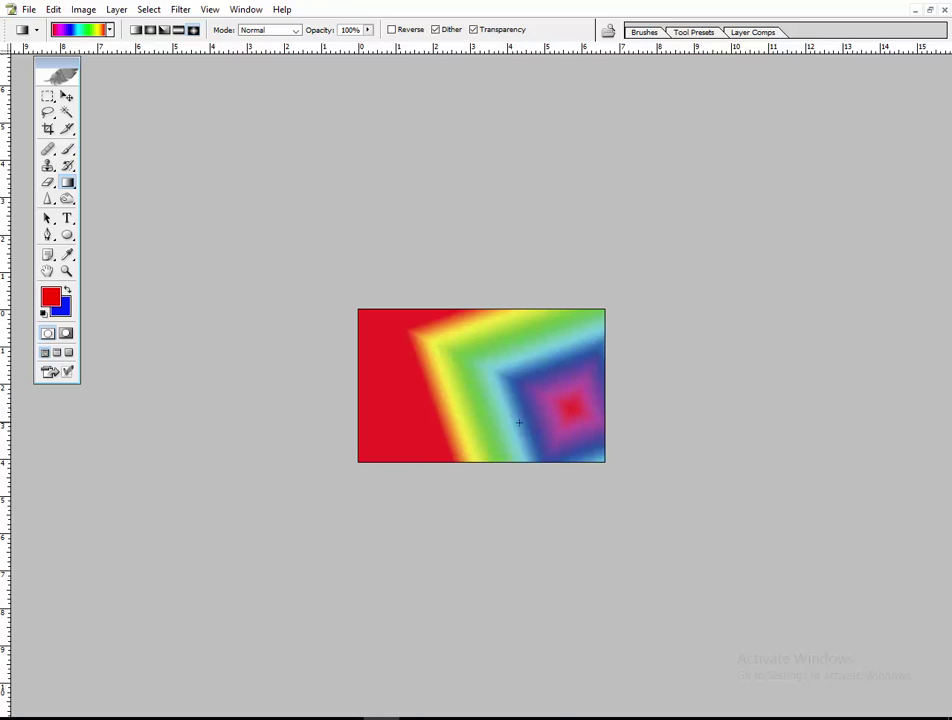
{"action": "left_click_drag", "start_coordinate": [552, 440], "coordinate": [387, 361]}
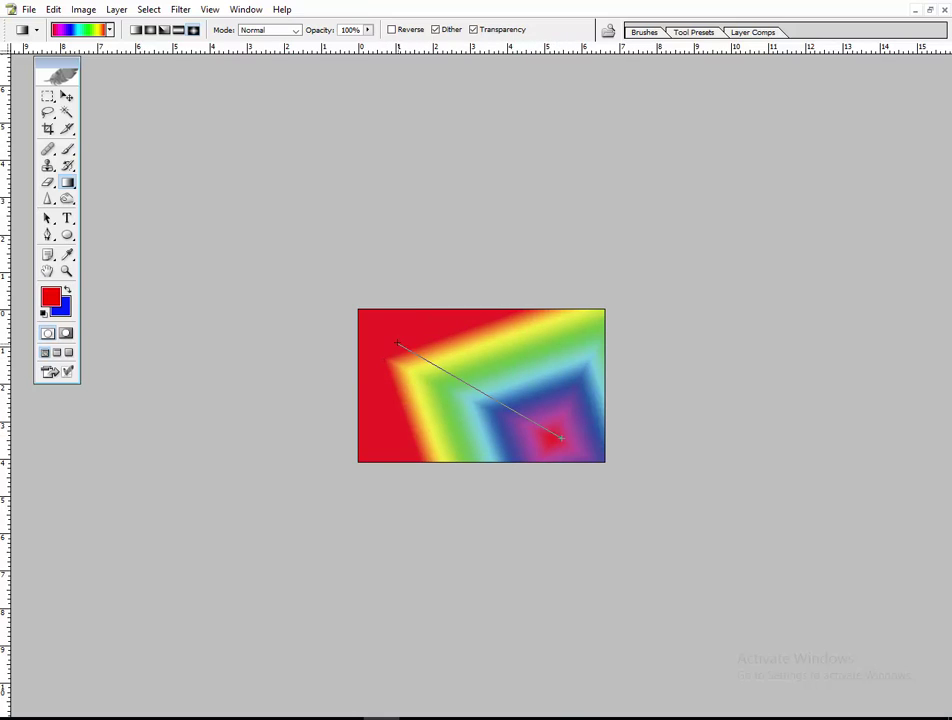
{"action": "left_click_drag", "start_coordinate": [537, 418], "coordinate": [387, 363]}
{"action": "left_click_drag", "start_coordinate": [382, 338], "coordinate": [527, 418]}
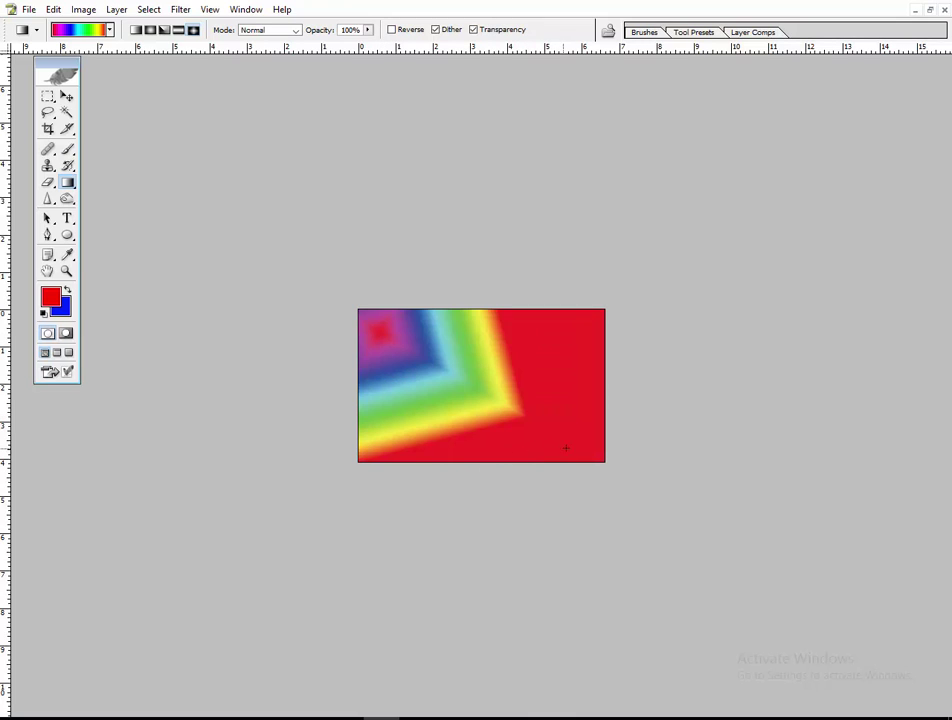
{"action": "left_click_drag", "start_coordinate": [573, 447], "coordinate": [412, 354]}
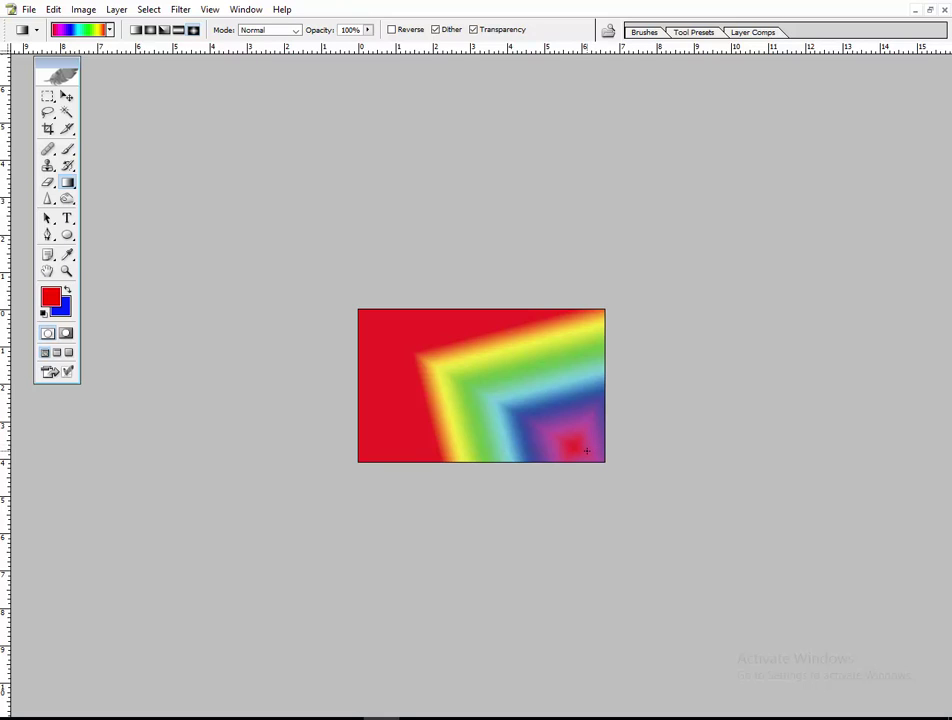
{"action": "left_click_drag", "start_coordinate": [583, 445], "coordinate": [418, 361]}
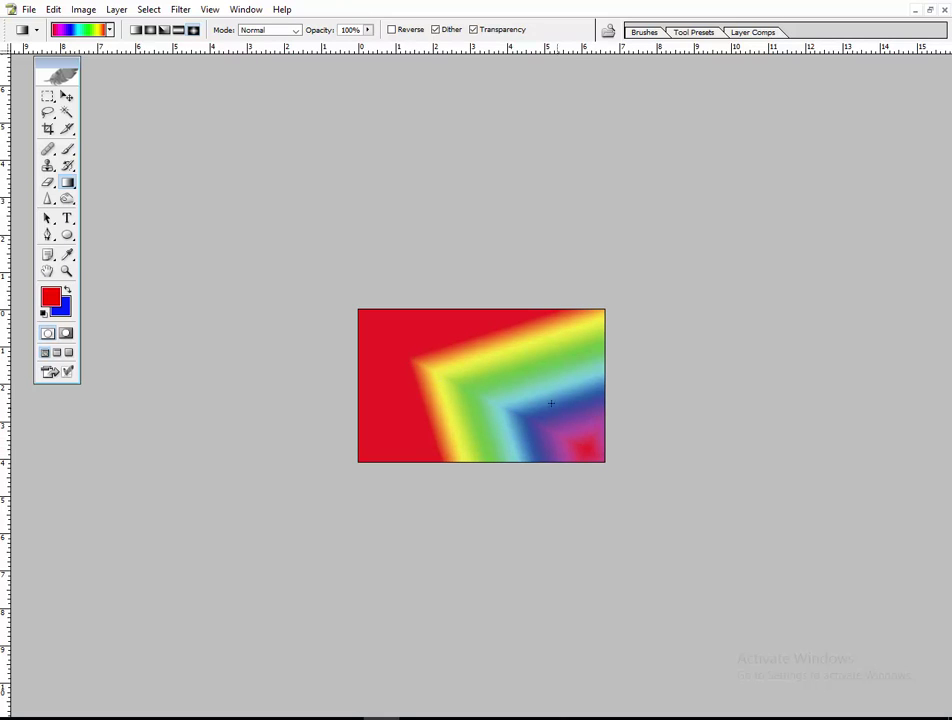
{"action": "left_click_drag", "start_coordinate": [565, 394], "coordinate": [385, 391]}
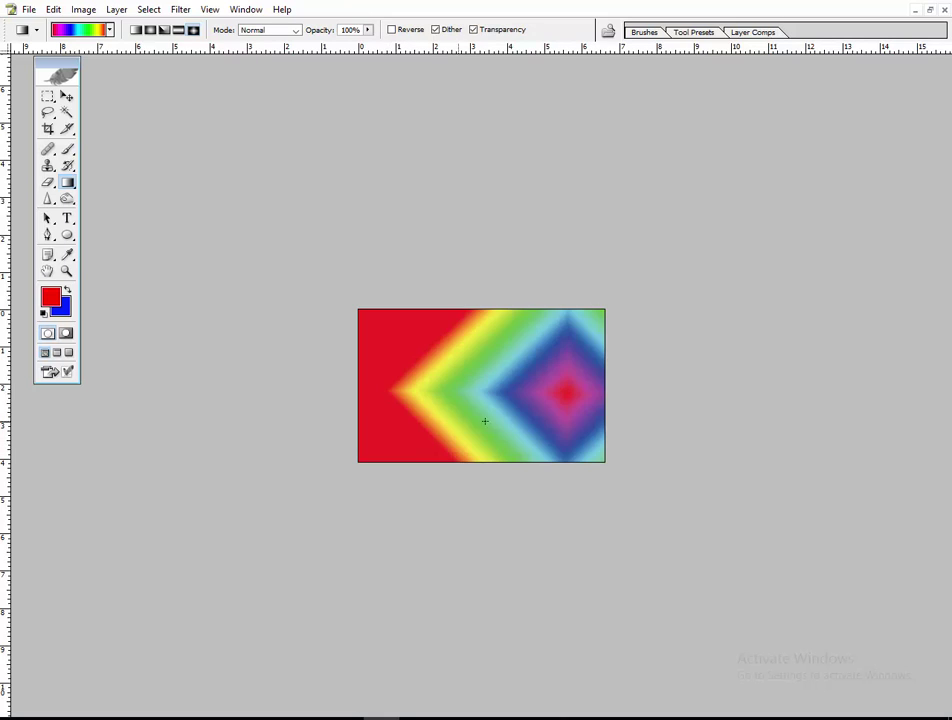
{"action": "left_click_drag", "start_coordinate": [549, 397], "coordinate": [375, 396]}
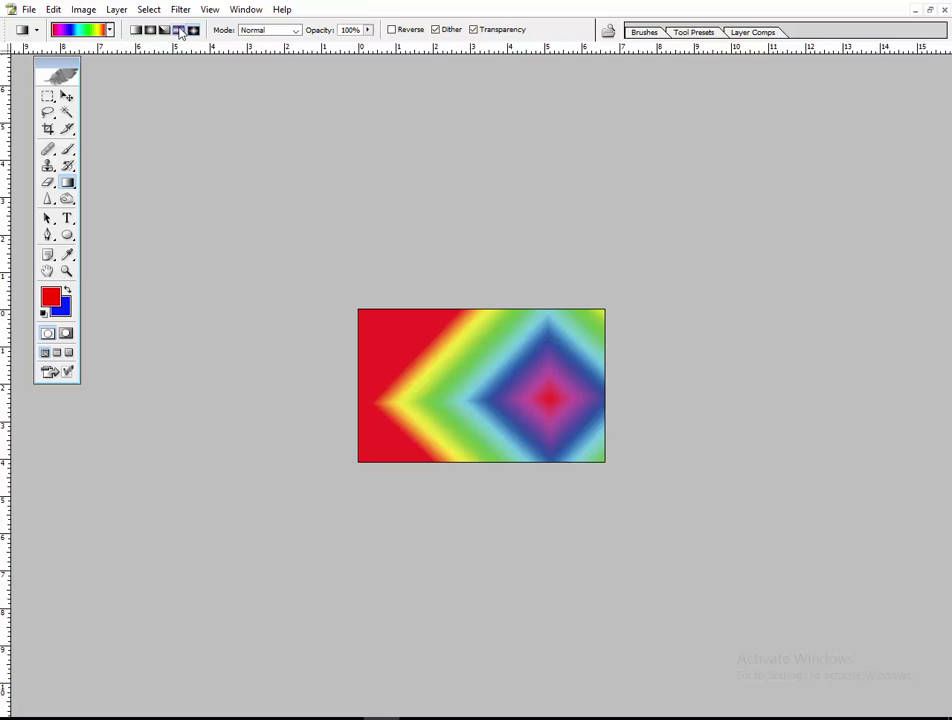
Switch to Angle Gradient and redraw it, ending centred near the lower left with red upper right
{"action": "left_click", "coordinate": [165, 30]}
{"action": "left_click_drag", "start_coordinate": [369, 340], "coordinate": [568, 443]}
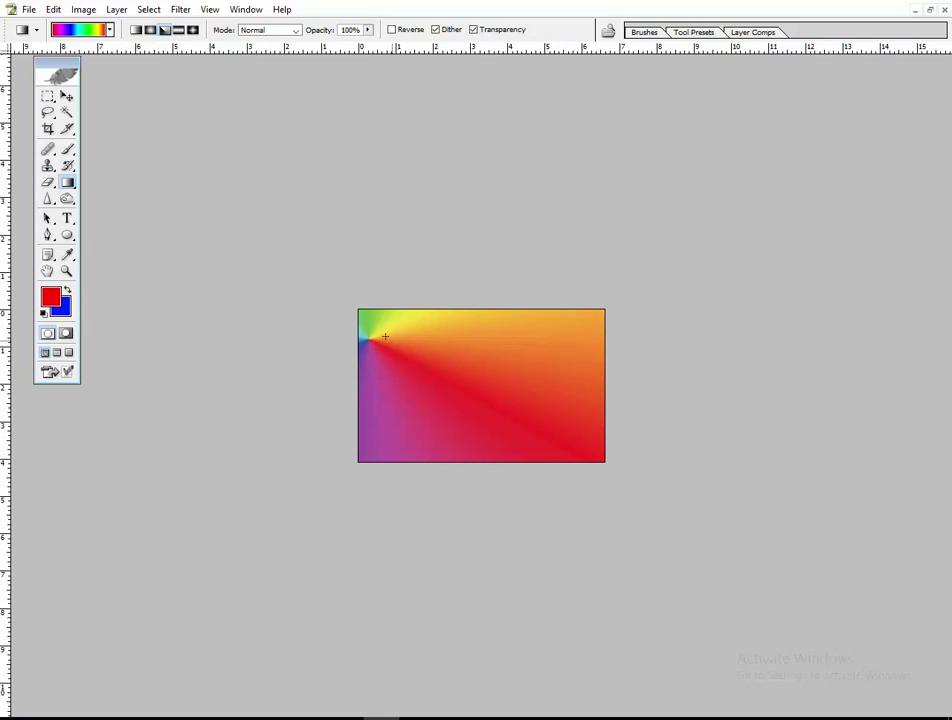
{"action": "left_click_drag", "start_coordinate": [386, 334], "coordinate": [578, 433]}
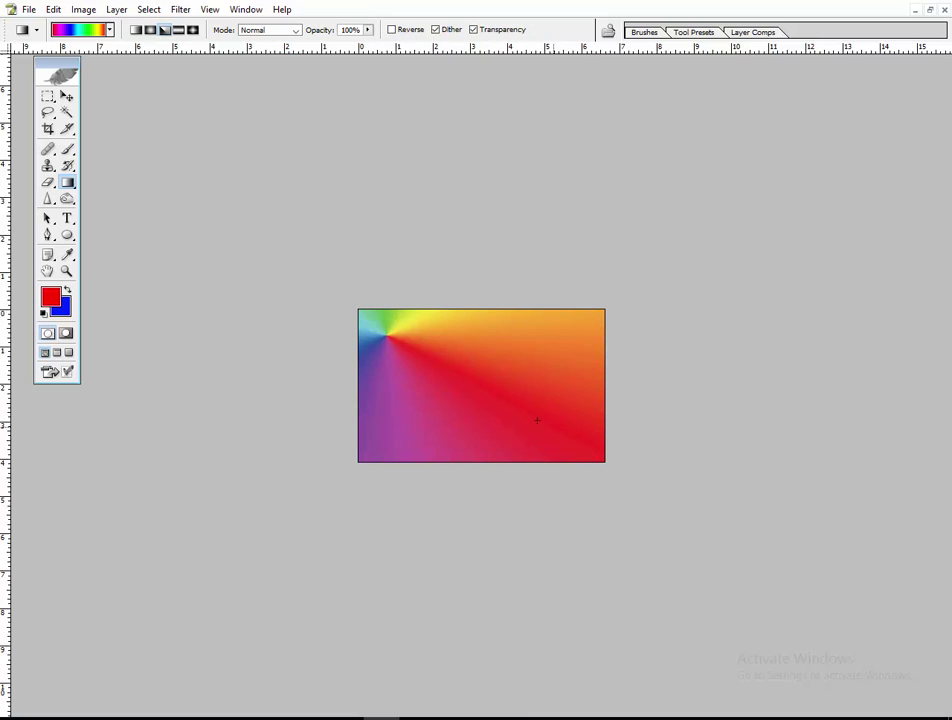
{"action": "mouse_move", "coordinate": [432, 369]}
{"action": "left_mouse_down"}
{"action": "mouse_move", "coordinate": [597, 446]}
{"action": "mouse_move", "coordinate": [594, 436]}
{"action": "left_mouse_up"}
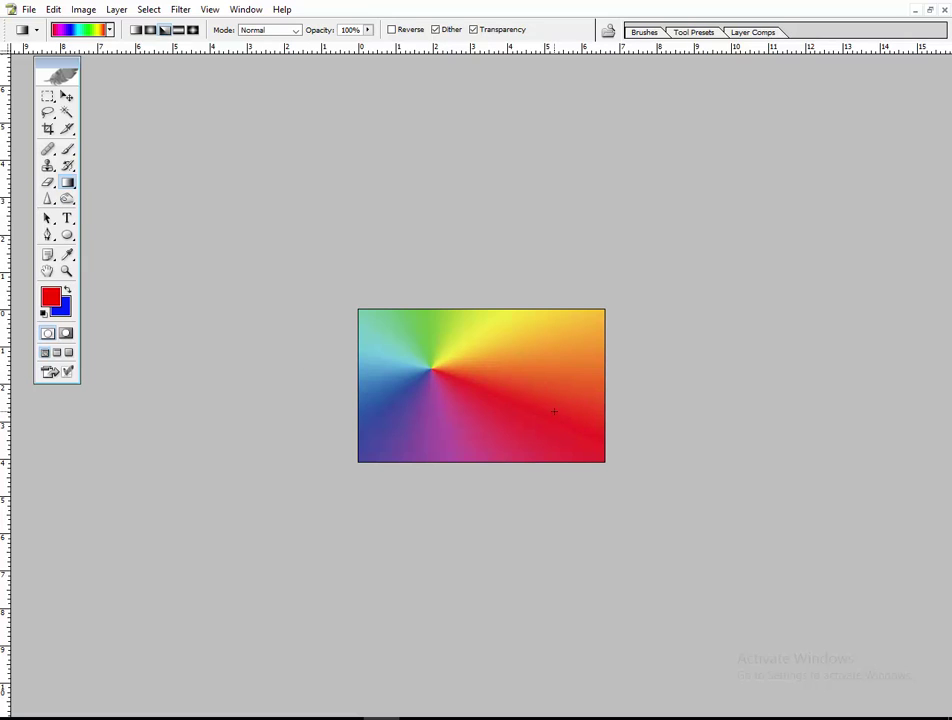
{"action": "left_click_drag", "start_coordinate": [554, 412], "coordinate": [404, 331]}
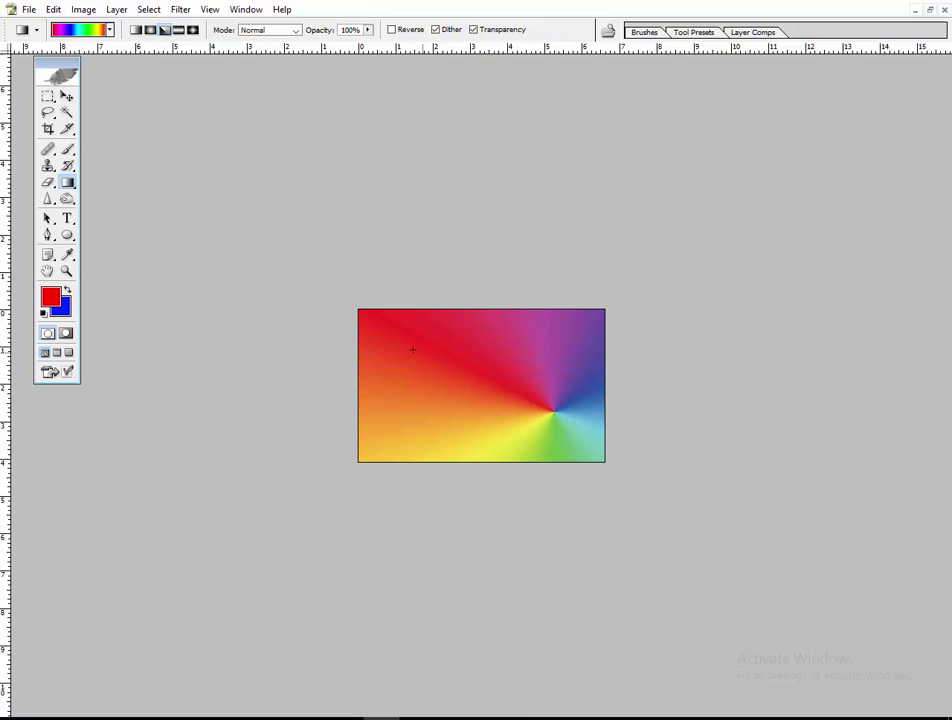
{"action": "left_click_drag", "start_coordinate": [391, 343], "coordinate": [574, 446]}
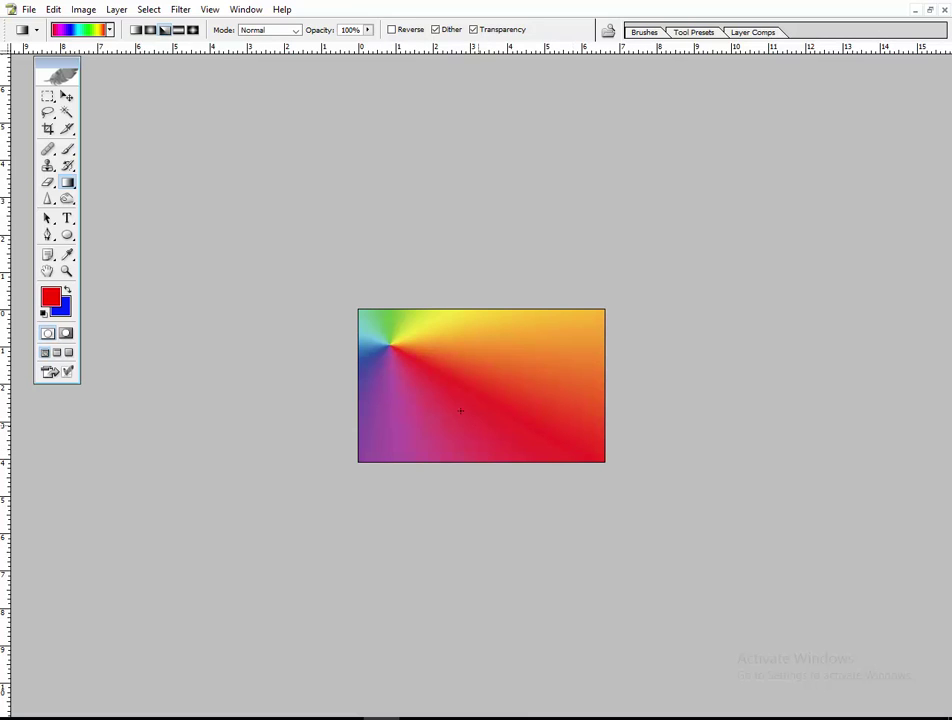
{"action": "left_click_drag", "start_coordinate": [532, 413], "coordinate": [363, 385]}
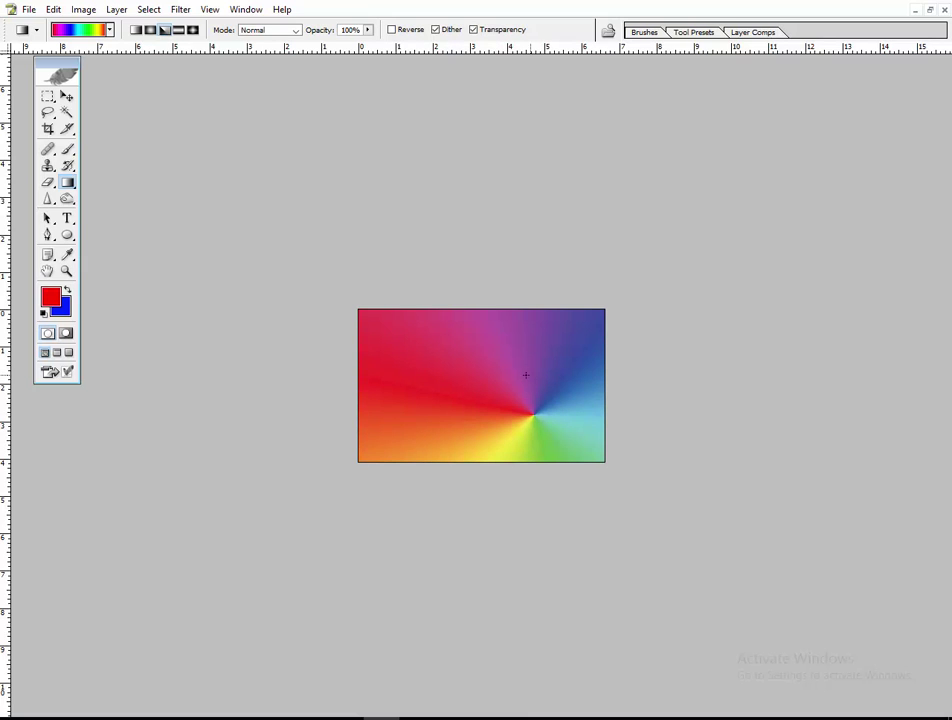
{"action": "left_click_drag", "start_coordinate": [528, 374], "coordinate": [416, 366]}
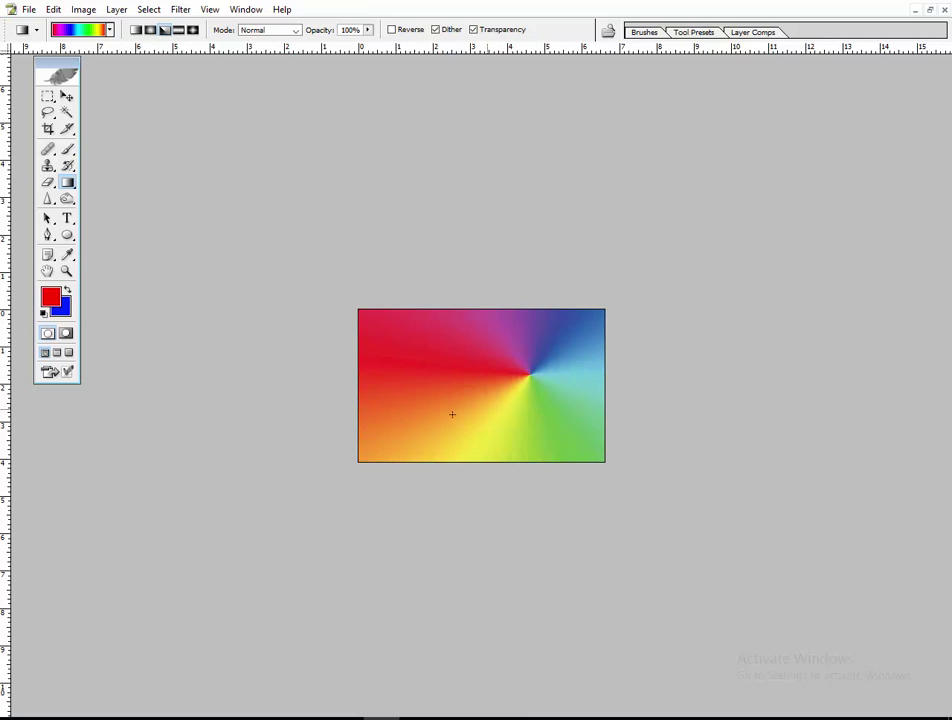
{"action": "left_click_drag", "start_coordinate": [381, 422], "coordinate": [535, 350]}
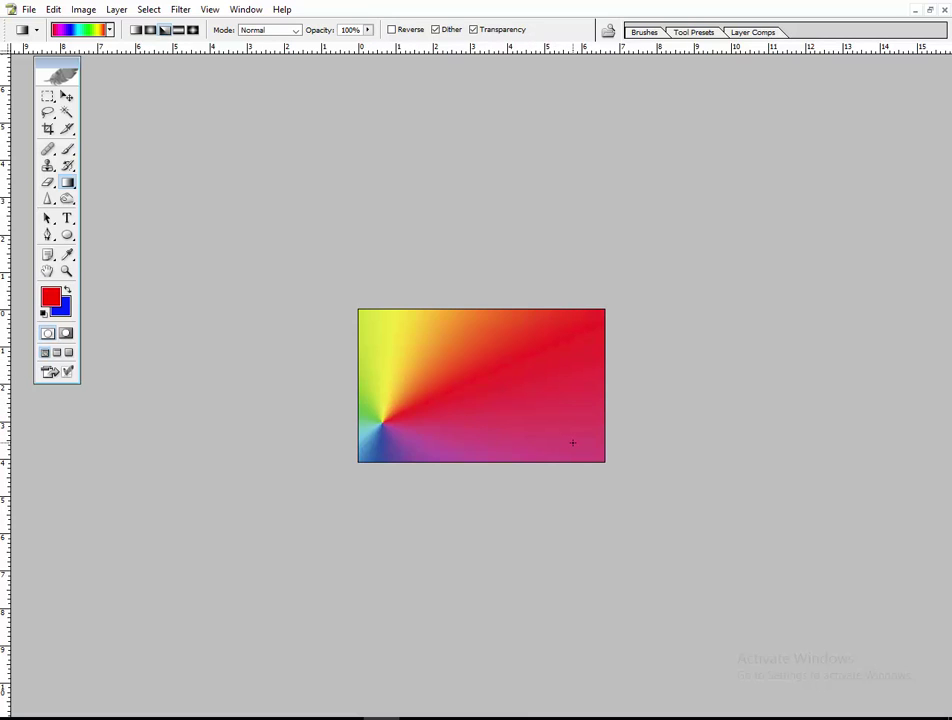
Redraw the angle gradient from several starting points, finishing centred right of middle
{"action": "mouse_move", "coordinate": [572, 442]}
{"action": "left_mouse_down"}
{"action": "mouse_move", "coordinate": [431, 341]}
{"action": "mouse_move", "coordinate": [585, 424]}
{"action": "left_mouse_up"}
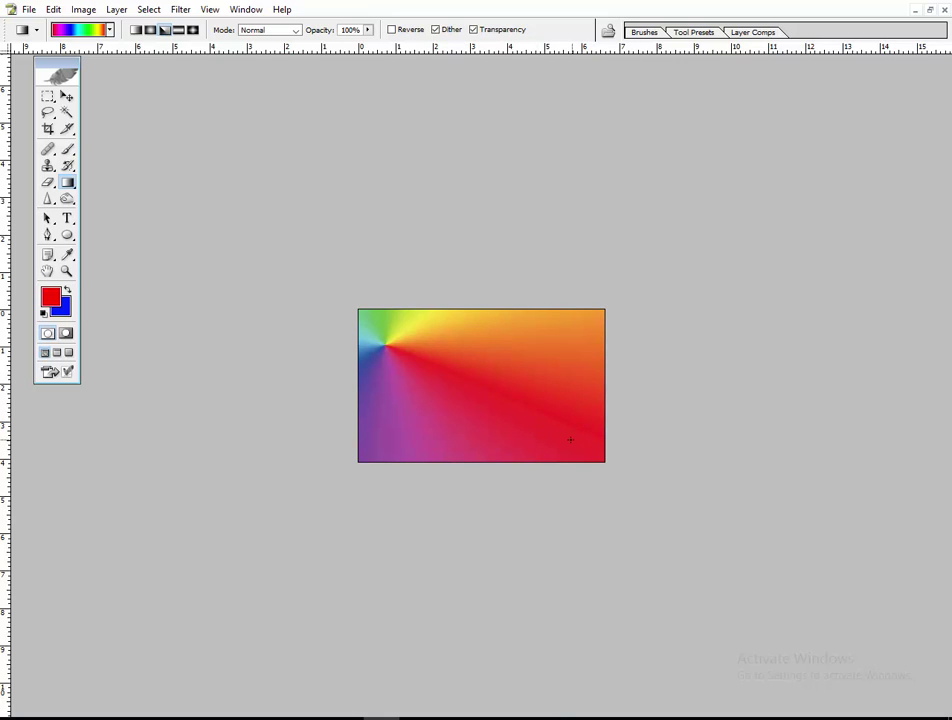
{"action": "mouse_move", "coordinate": [568, 440]}
{"action": "left_mouse_down"}
{"action": "mouse_move", "coordinate": [436, 351]}
{"action": "mouse_move", "coordinate": [585, 372]}
{"action": "left_mouse_up"}
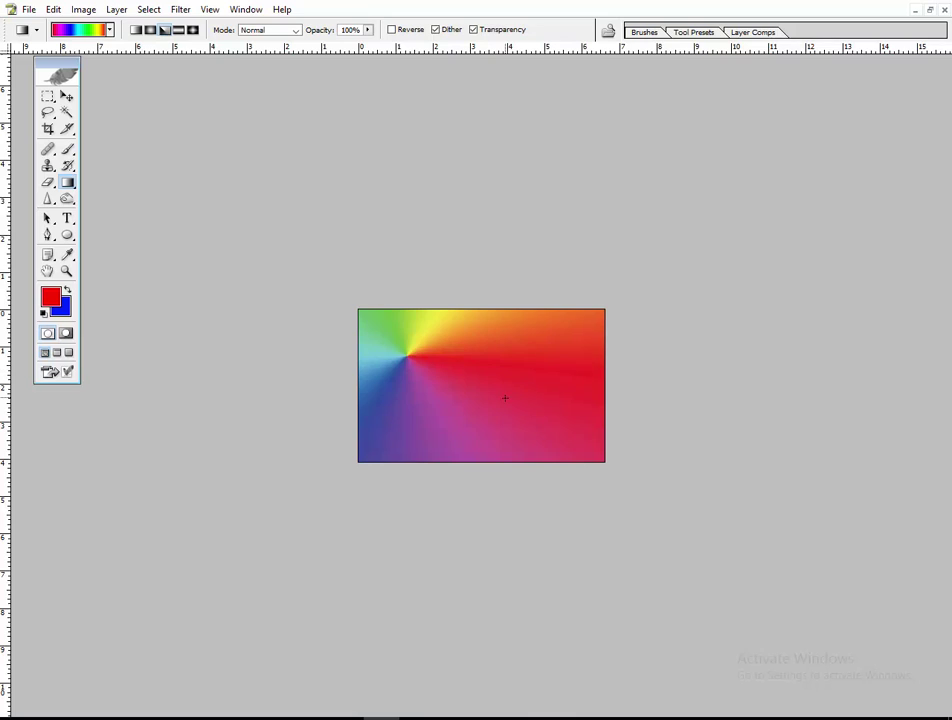
{"action": "mouse_move", "coordinate": [581, 416]}
{"action": "left_mouse_down"}
{"action": "mouse_move", "coordinate": [405, 339]}
{"action": "mouse_move", "coordinate": [584, 363]}
{"action": "left_mouse_up"}
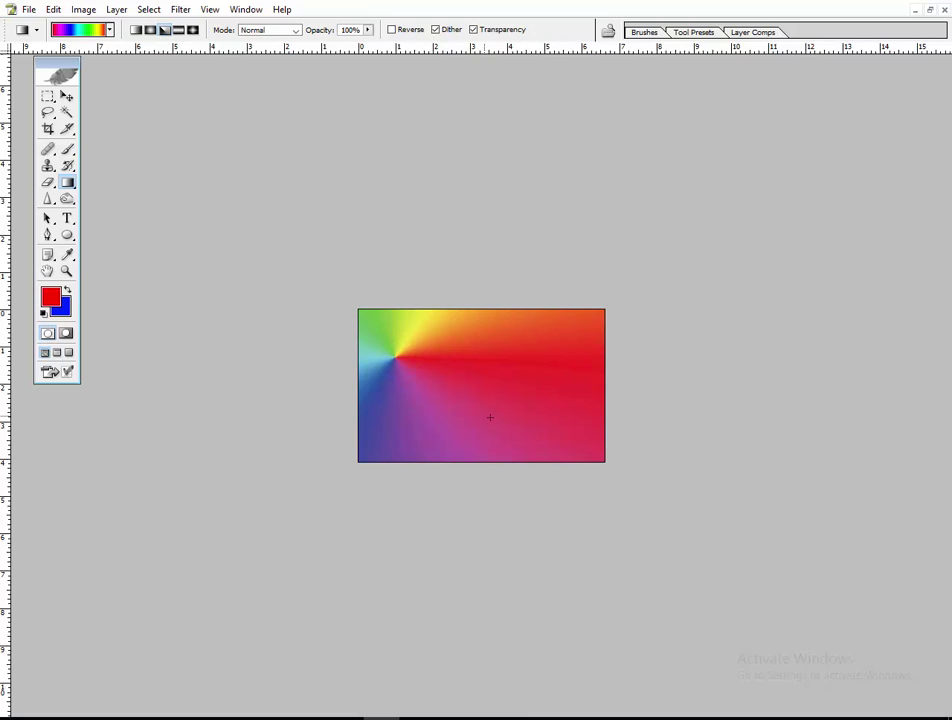
{"action": "mouse_move", "coordinate": [545, 408]}
{"action": "left_mouse_down"}
{"action": "mouse_move", "coordinate": [421, 357]}
{"action": "mouse_move", "coordinate": [537, 440]}
{"action": "left_mouse_up"}
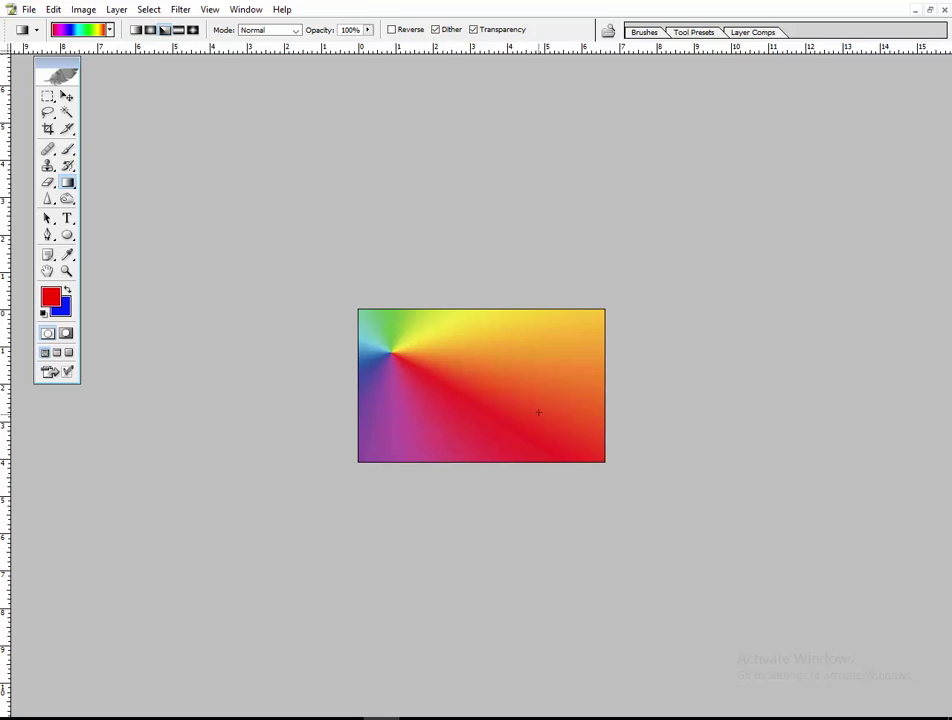
{"action": "left_click_drag", "start_coordinate": [540, 388], "coordinate": [414, 431]}
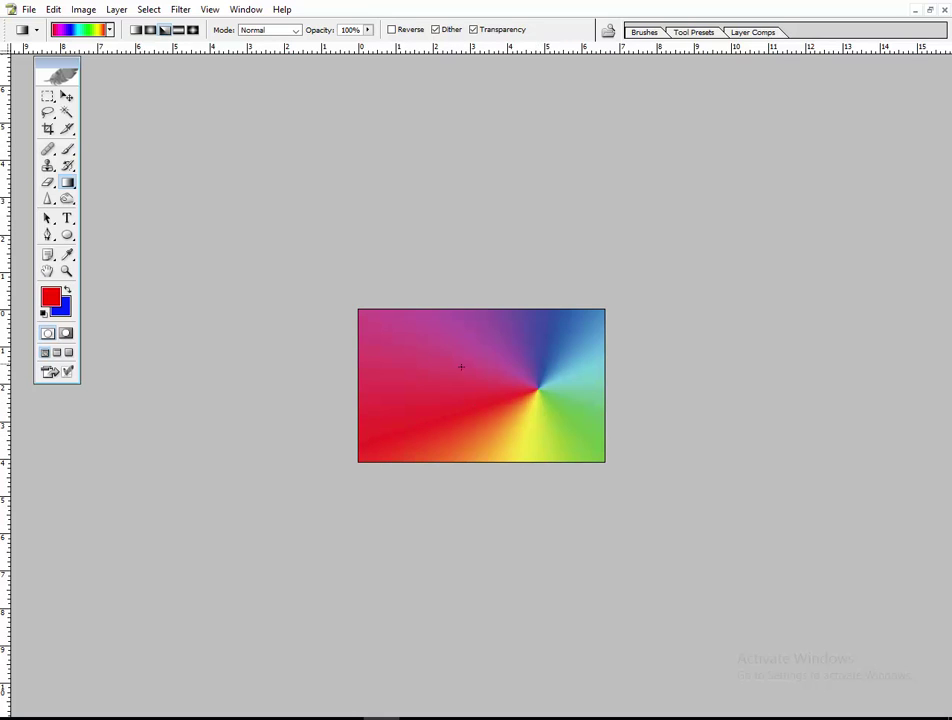